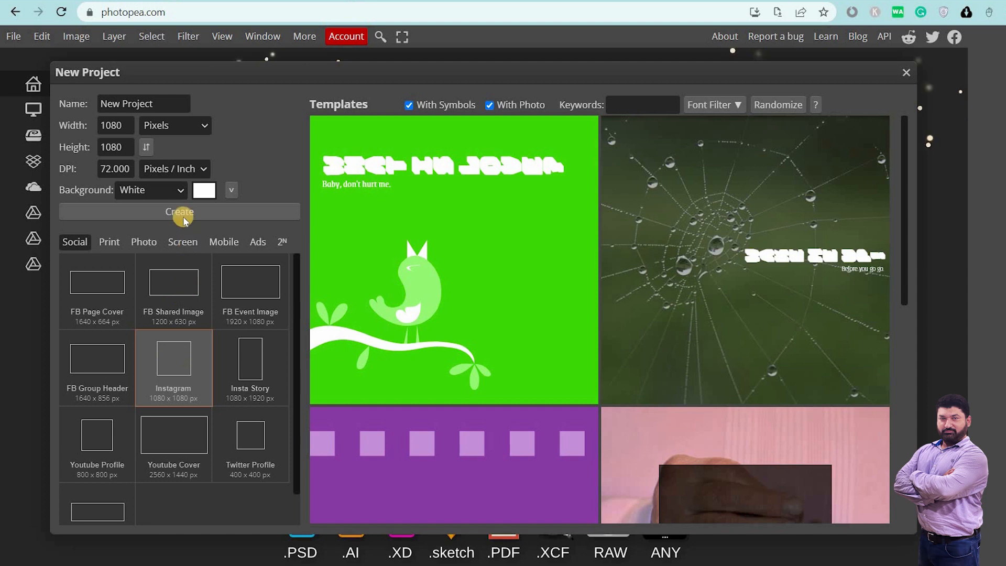
# Create a blank 1080 × 1080 px project with a white background
pyautogui.click(176, 213)
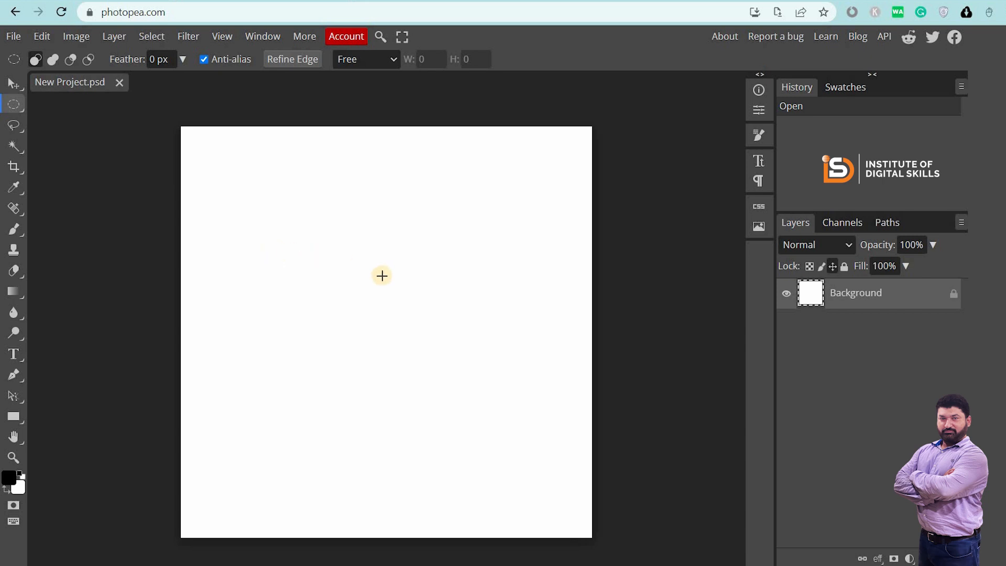
# Place the 005 jersey image from the Sublimation folder into the project
pyautogui.click(13, 36)
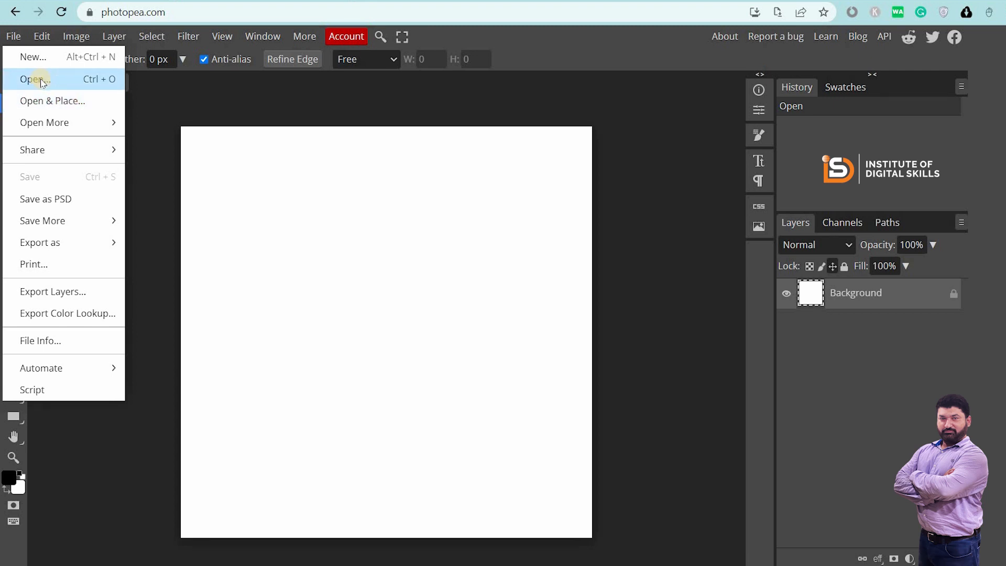
pyautogui.click(65, 102)
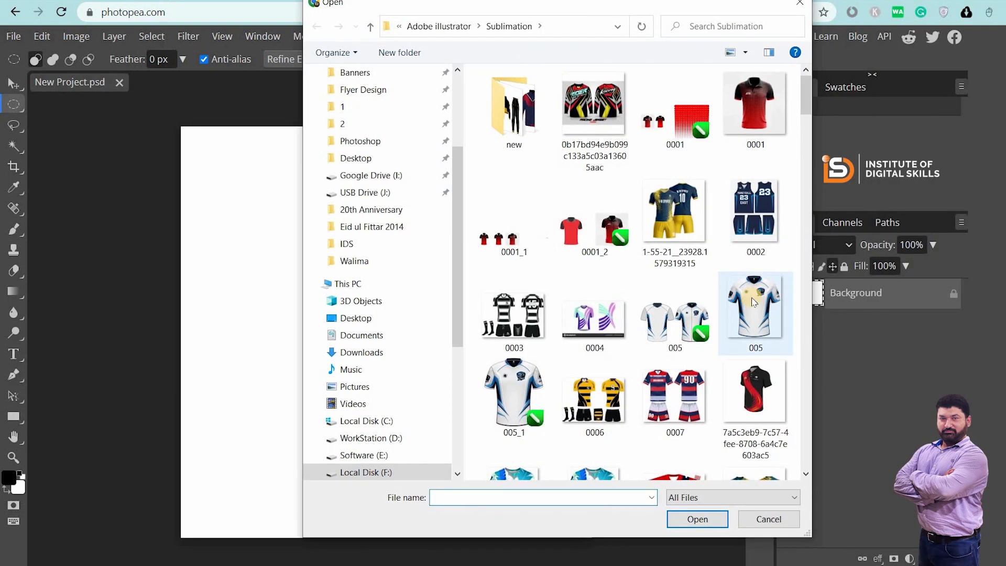
pyautogui.click(755, 313)
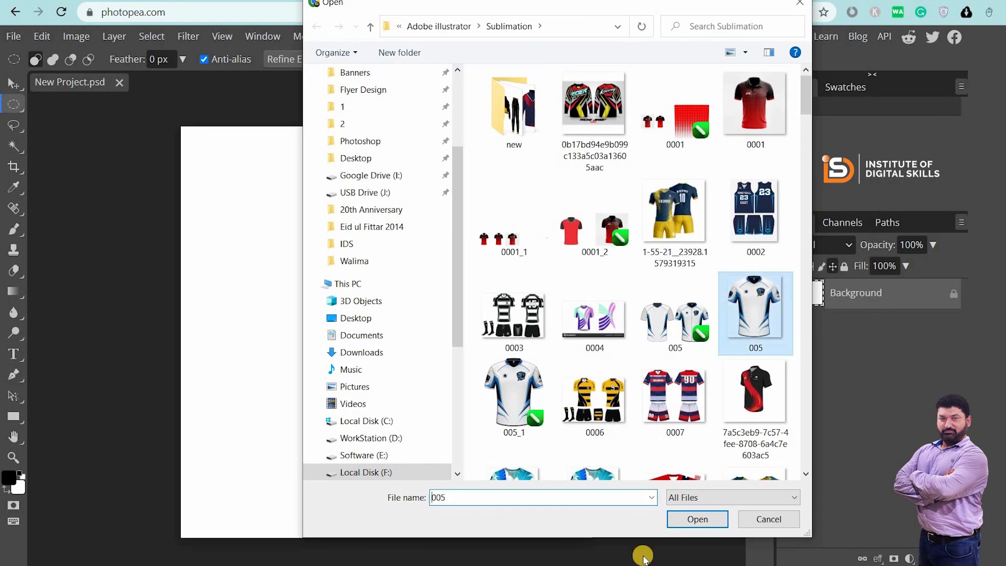
pyautogui.click(691, 516)
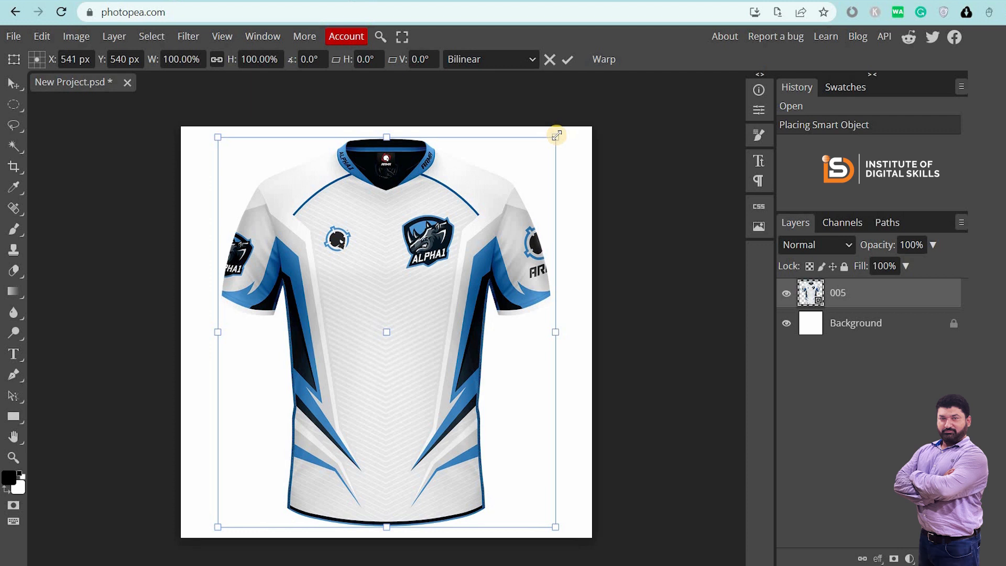
# Scale the placed jersey down to about 80% and commit the transform
pyautogui.moveTo(545, 146); pyautogui.dragTo(564, 134)
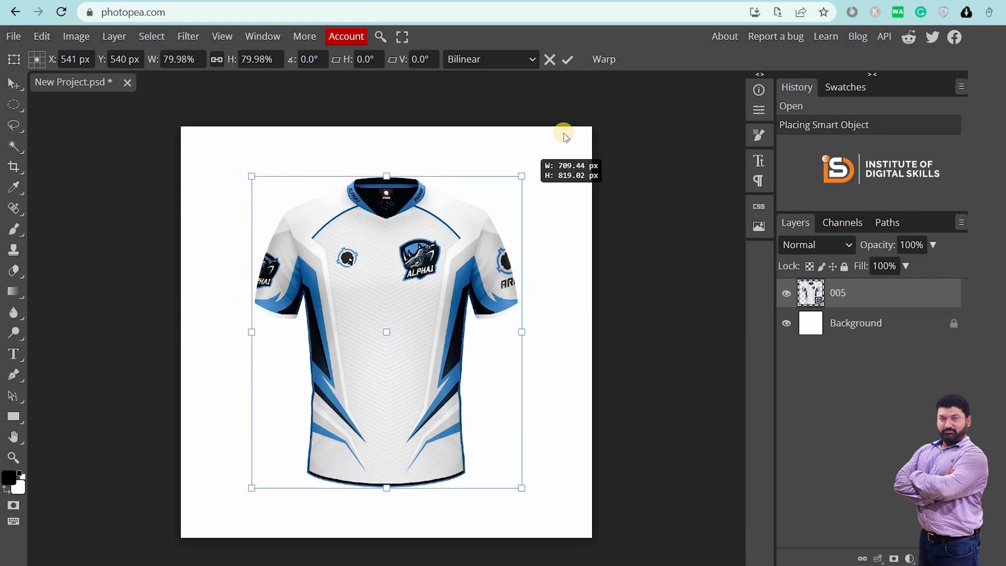
pyautogui.click(566, 61)
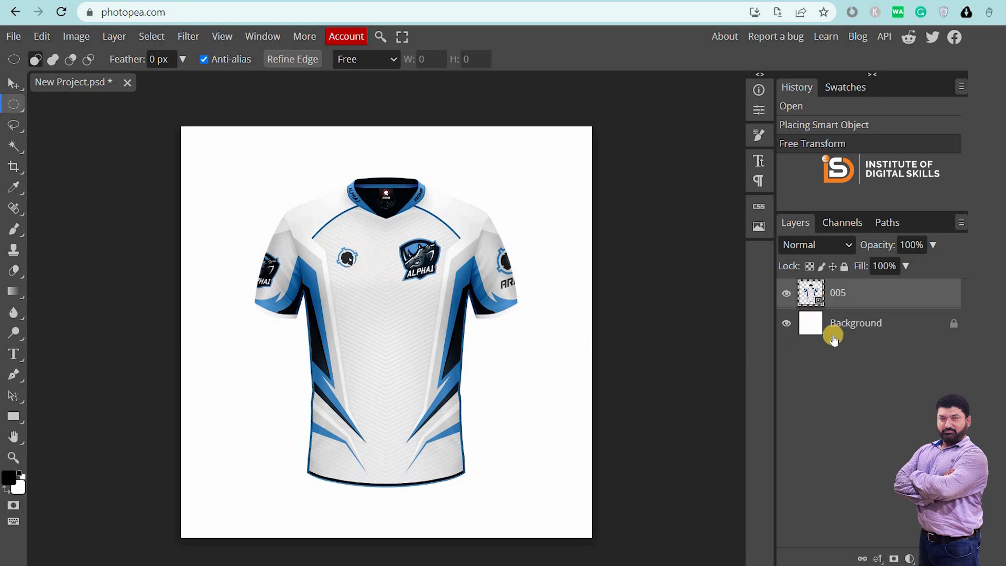
# Rename the jersey layer to 'tshirt' and open its smart-object contents as 005.psd
pyautogui.click(867, 321)
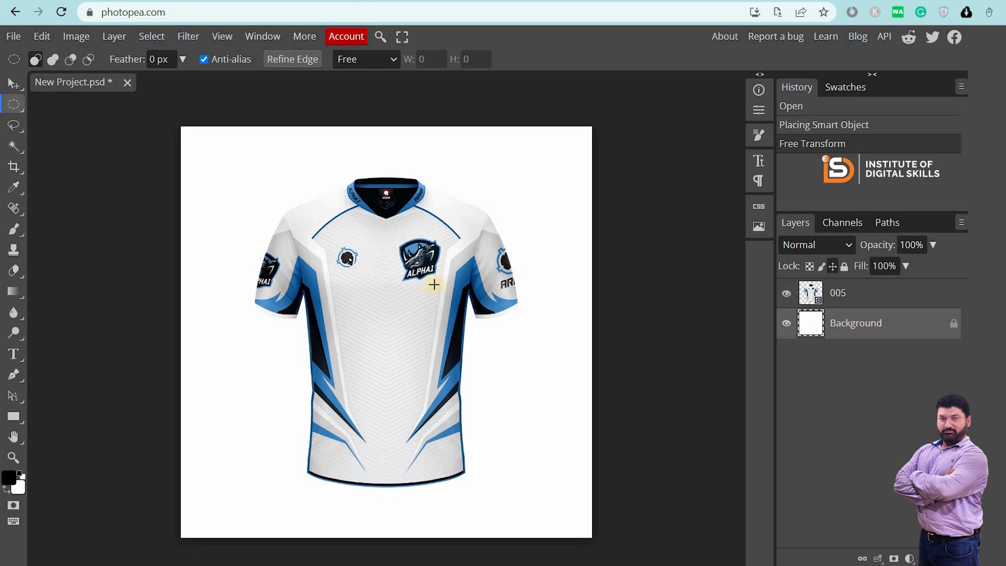
pyautogui.doubleClick(842, 296)
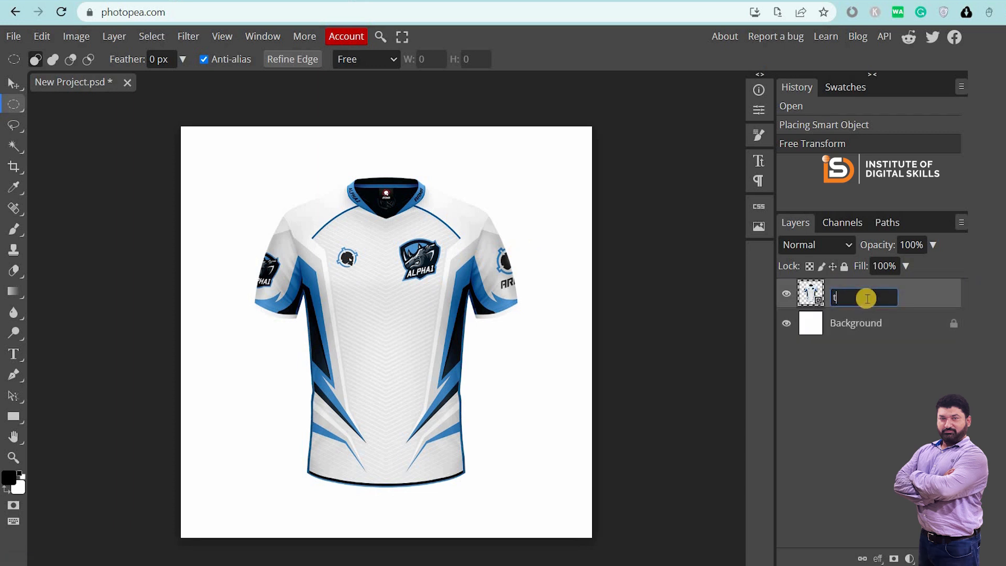
pyautogui.write('shirt')
pyautogui.press('Return')
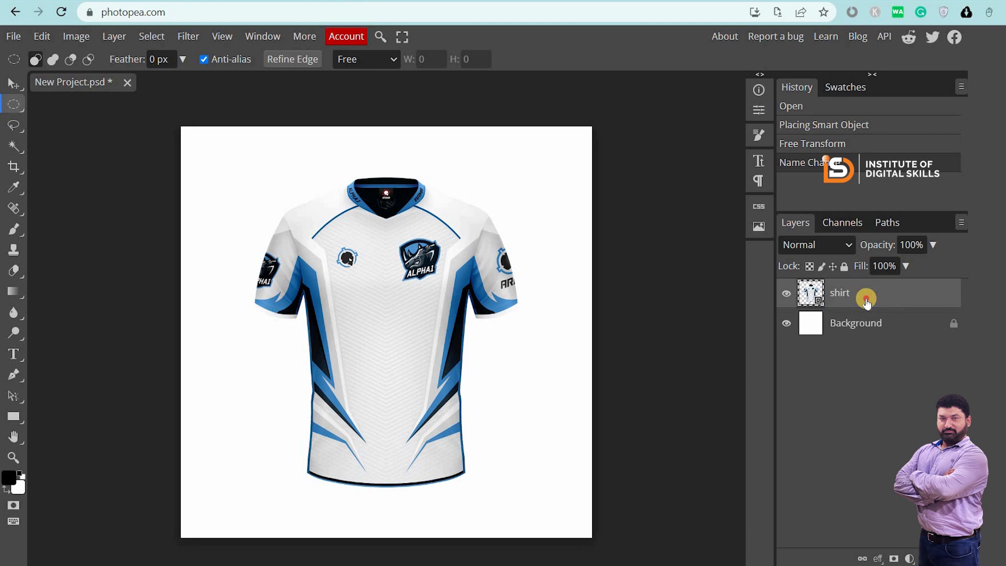
pyautogui.doubleClick(865, 298)
pyautogui.press('Escape')
pyautogui.doubleClick(860, 294)
pyautogui.write('t')
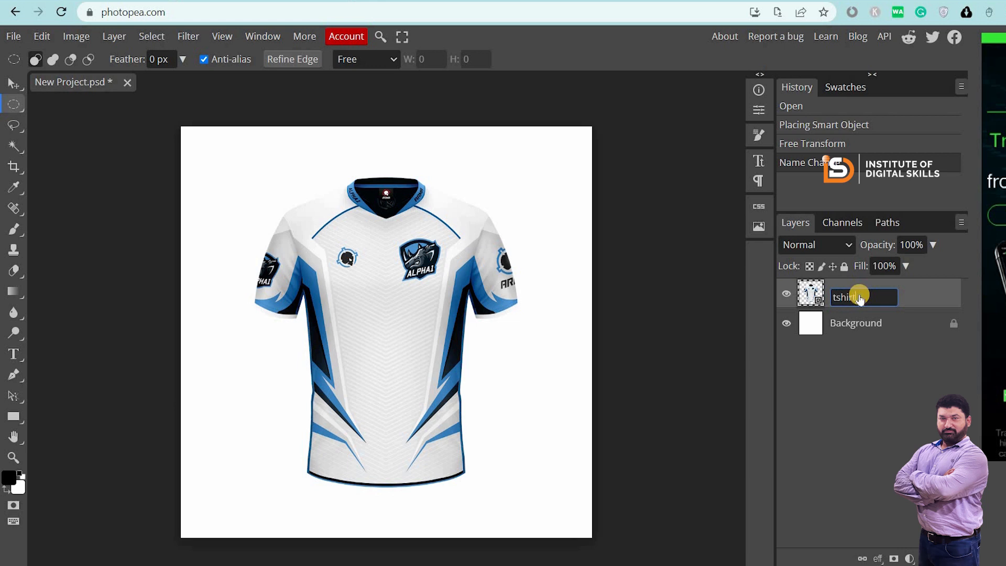
pyautogui.write('hhirt')
pyautogui.press('Return')
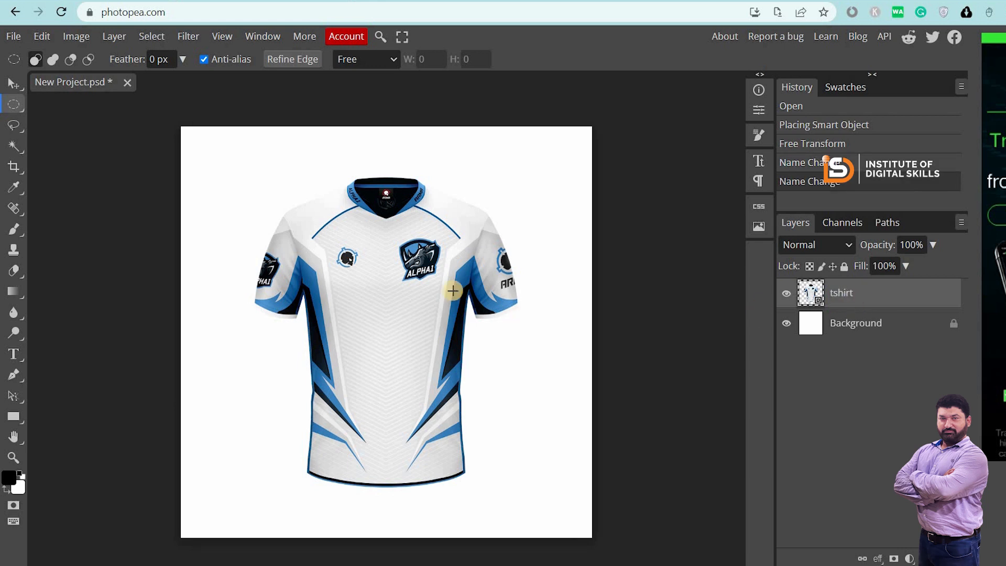
pyautogui.doubleClick(811, 293)
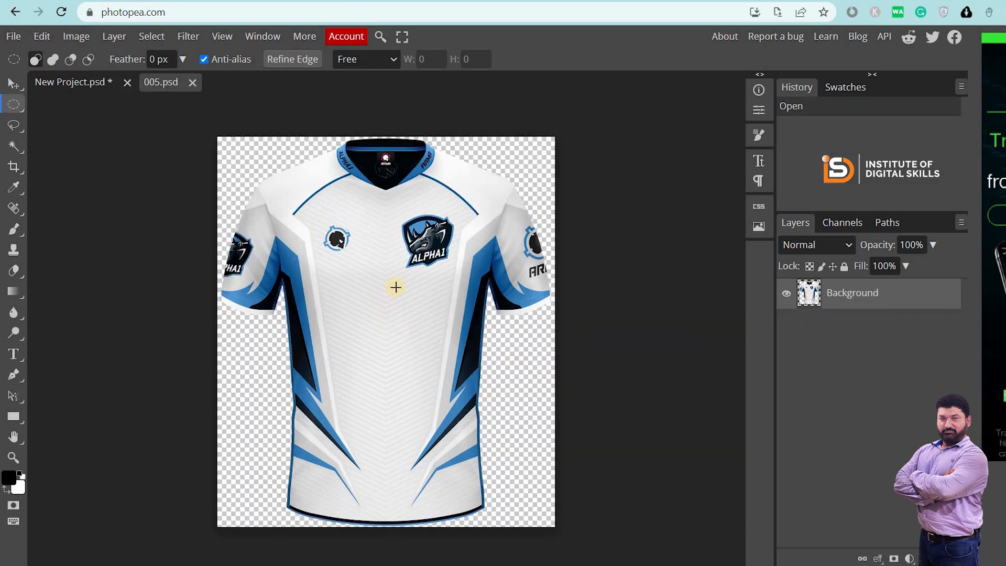
# Zoom in on the jersey in 005.psd and ellipse-select the skull emblem on the chest
pyautogui.click(65, 82)
pyautogui.click(160, 82)
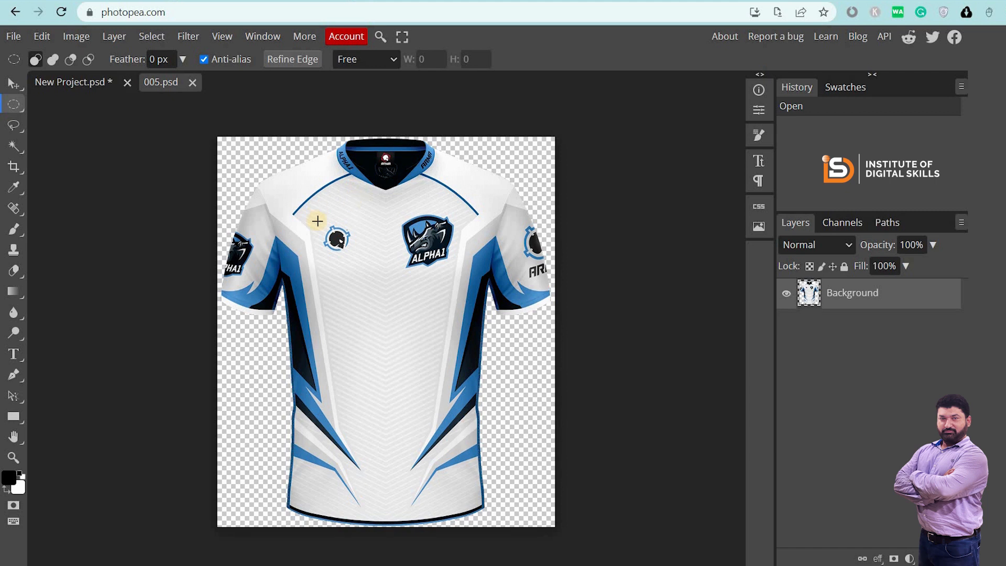
pyautogui.press('alt')
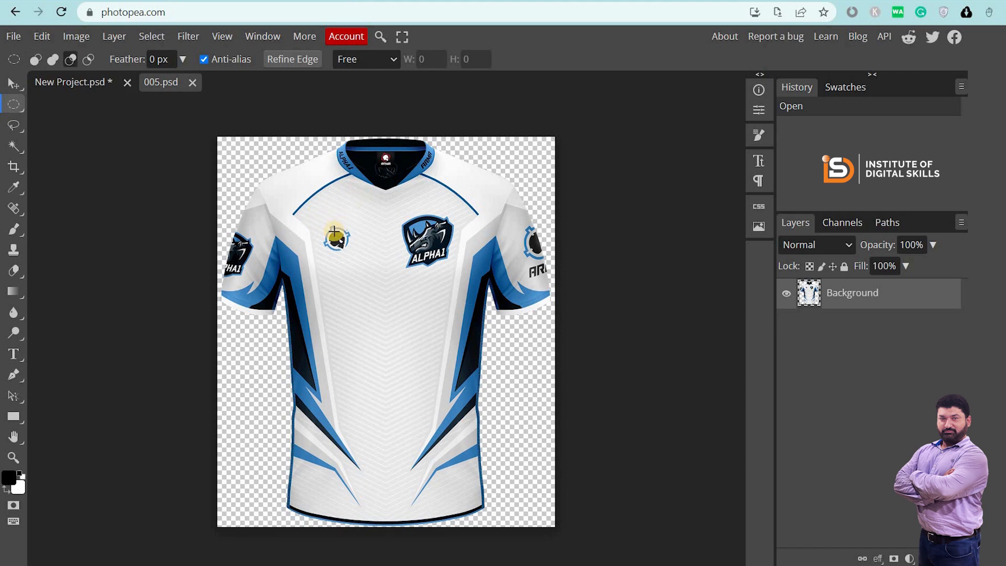
pyautogui.scroll(1, 333, 231)
pyautogui.scroll(1, 332, 230)
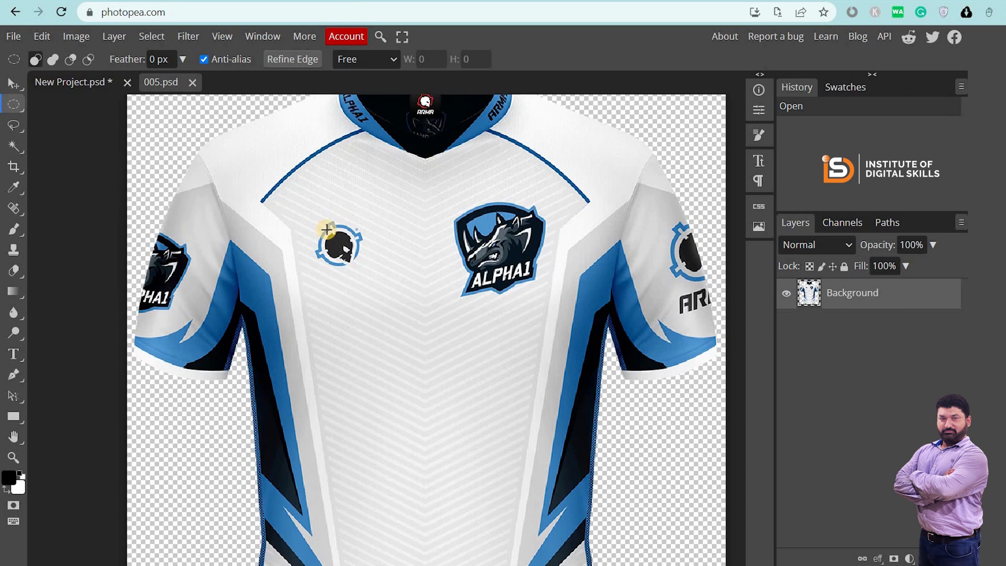
pyautogui.moveTo(321, 225); pyautogui.dragTo(364, 271)
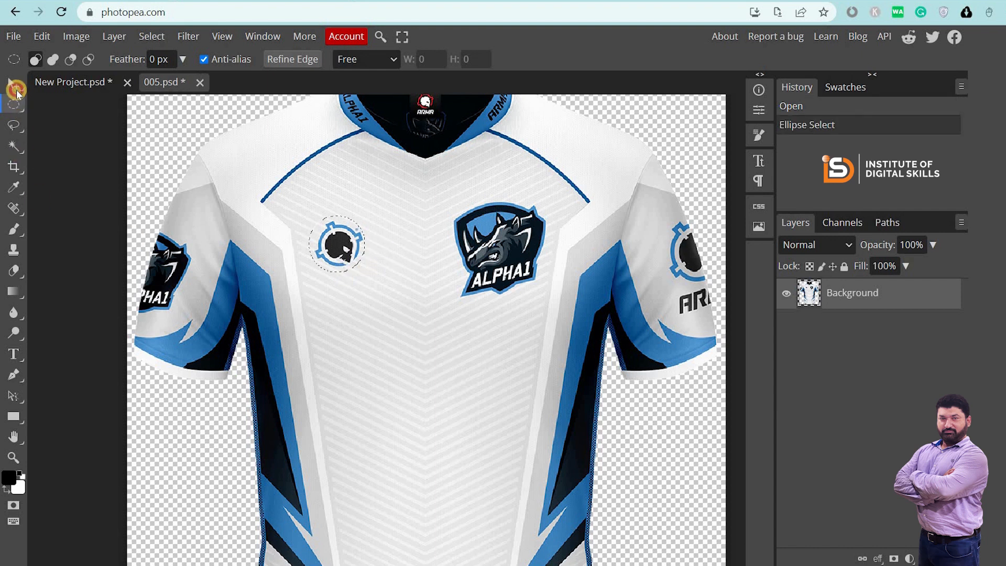
# Content-Aware fill the skull selection, deselect, save, and close 005.psd to update tshirt
pyautogui.click(13, 84)
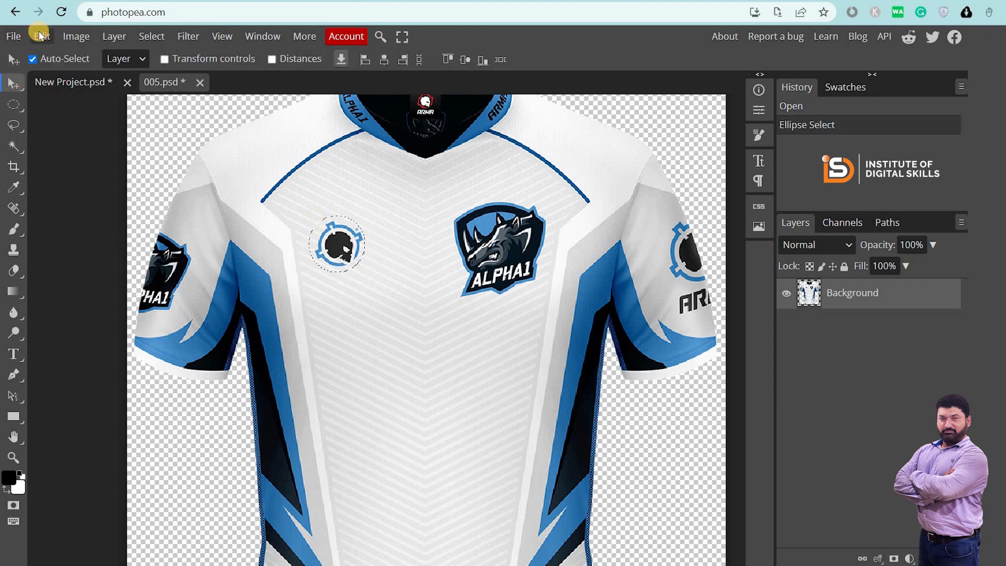
pyautogui.click(40, 37)
pyautogui.click(77, 267)
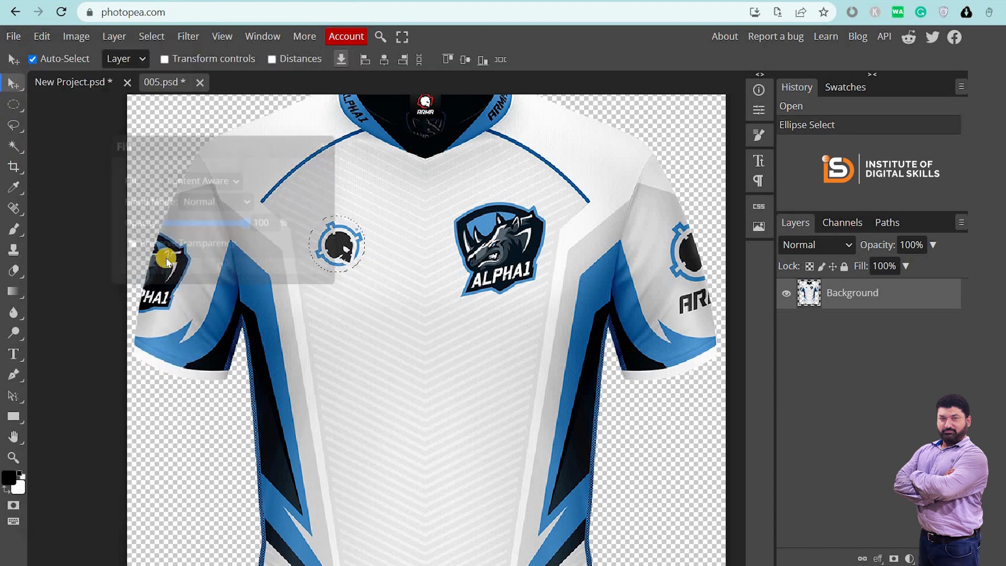
pyautogui.click(202, 179)
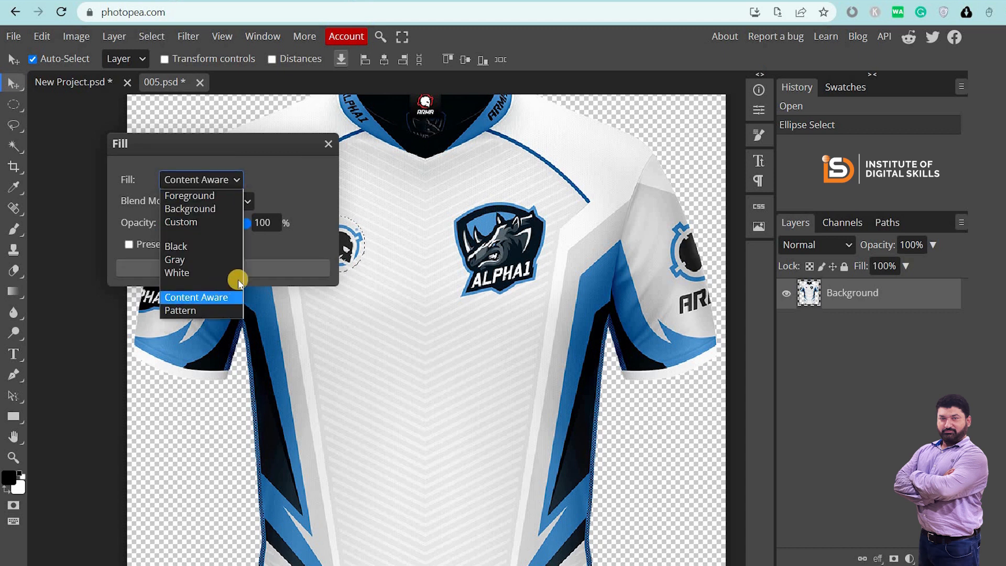
pyautogui.click(237, 279)
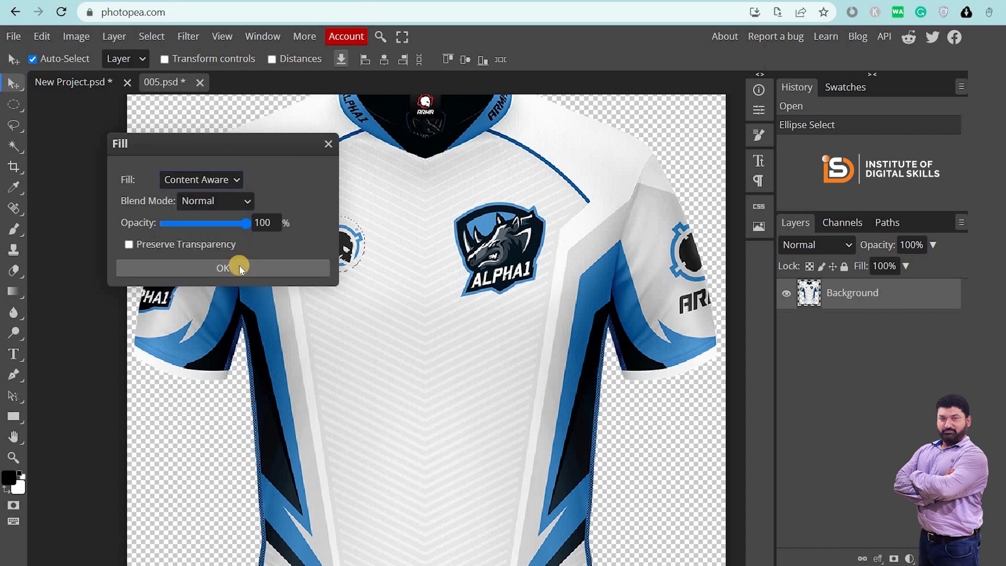
pyautogui.click(239, 265)
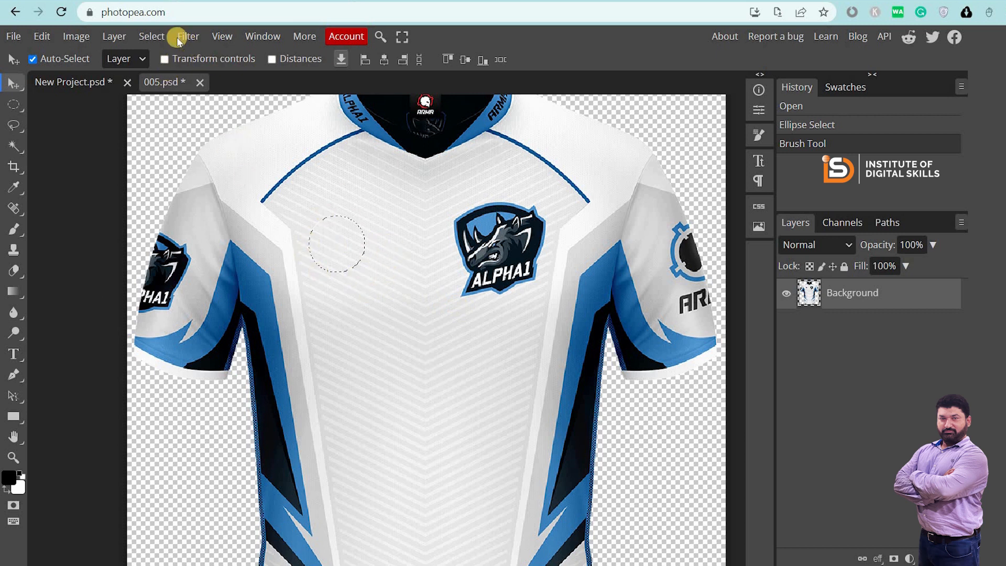
pyautogui.click(152, 37)
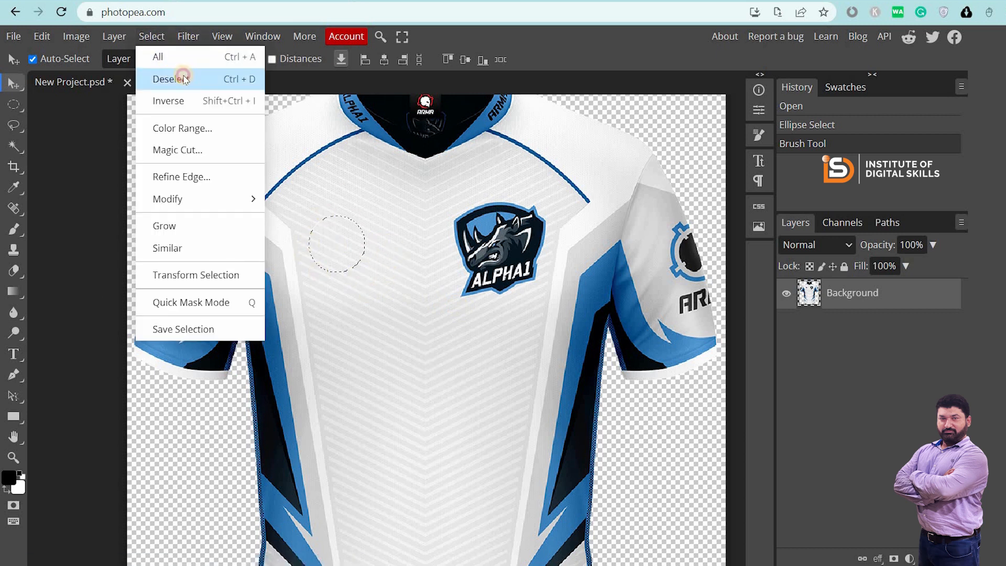
pyautogui.click(177, 77)
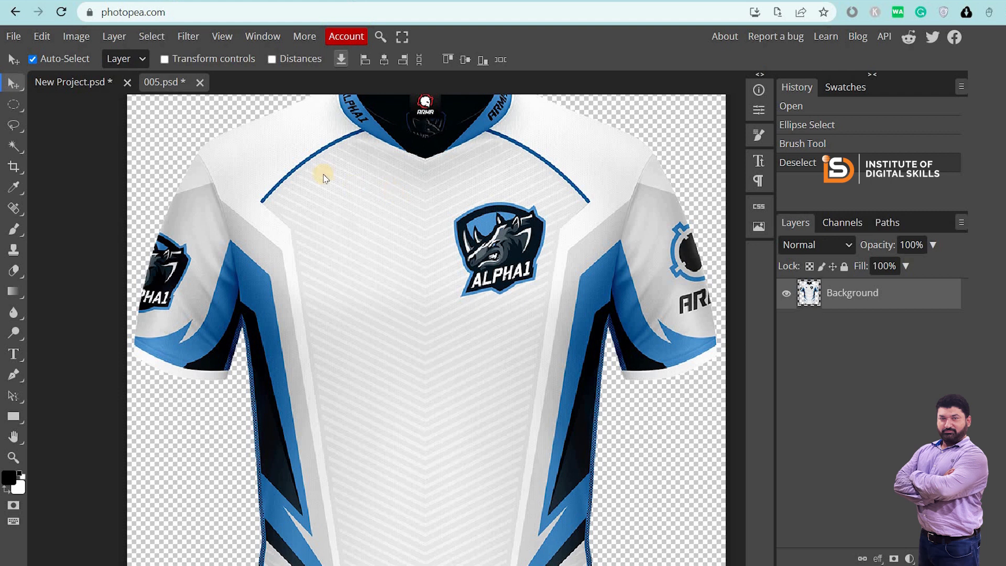
pyautogui.hotkey('ctrl', 's')
pyautogui.click(192, 82)
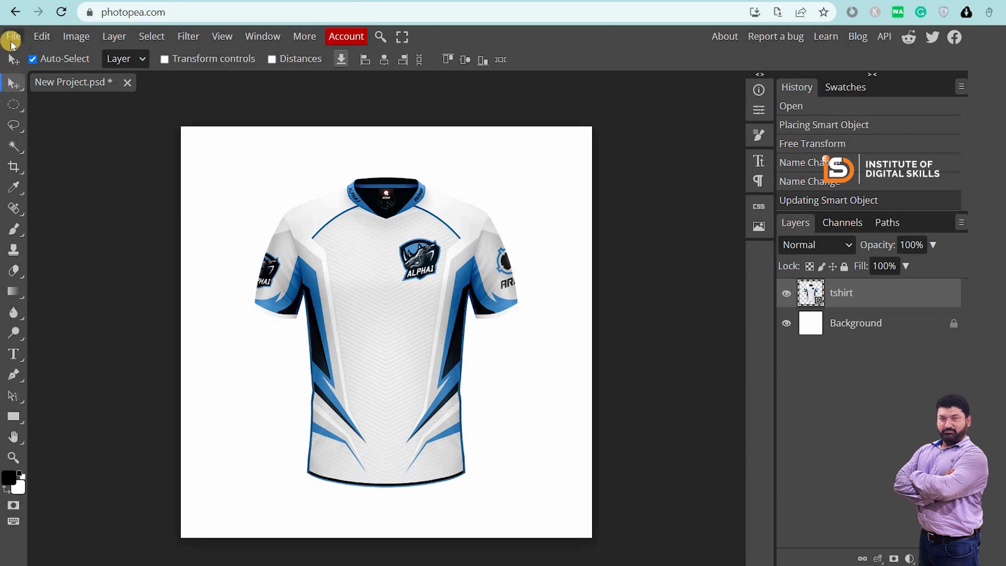
# Place the Bing logo file from the Vector Tracing folder as a new layer
pyautogui.click(11, 42)
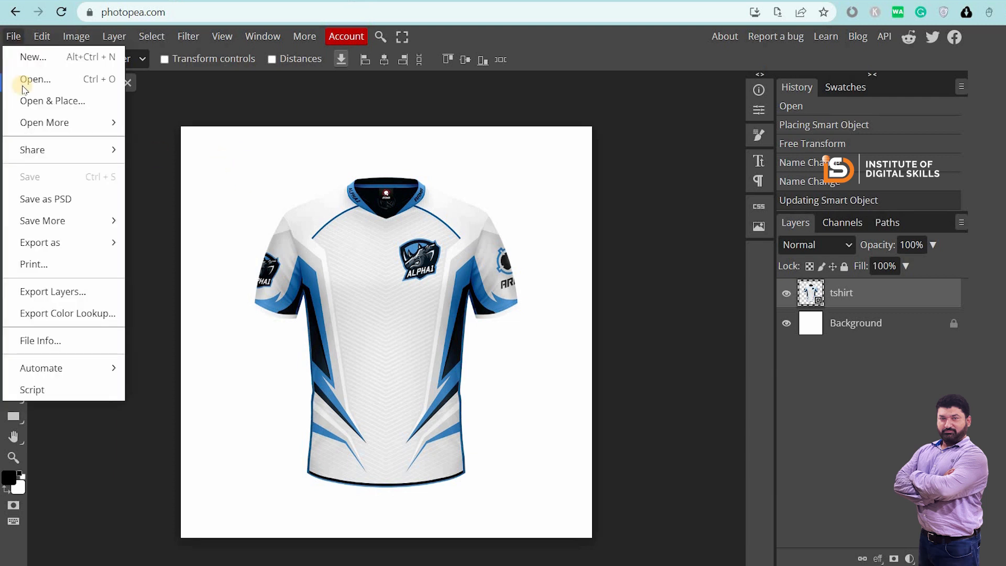
pyautogui.click(60, 101)
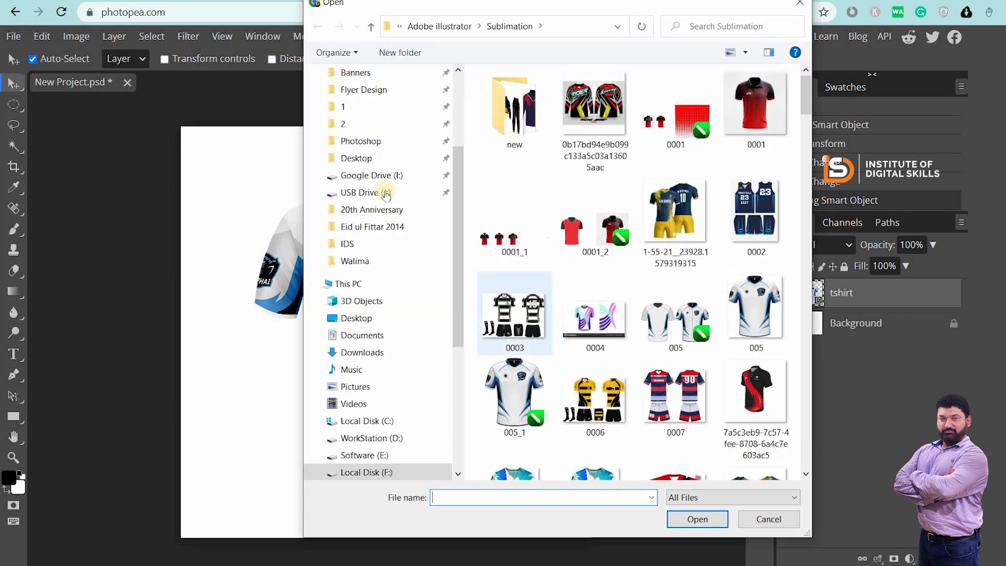
pyautogui.scroll(3, 381, 182)
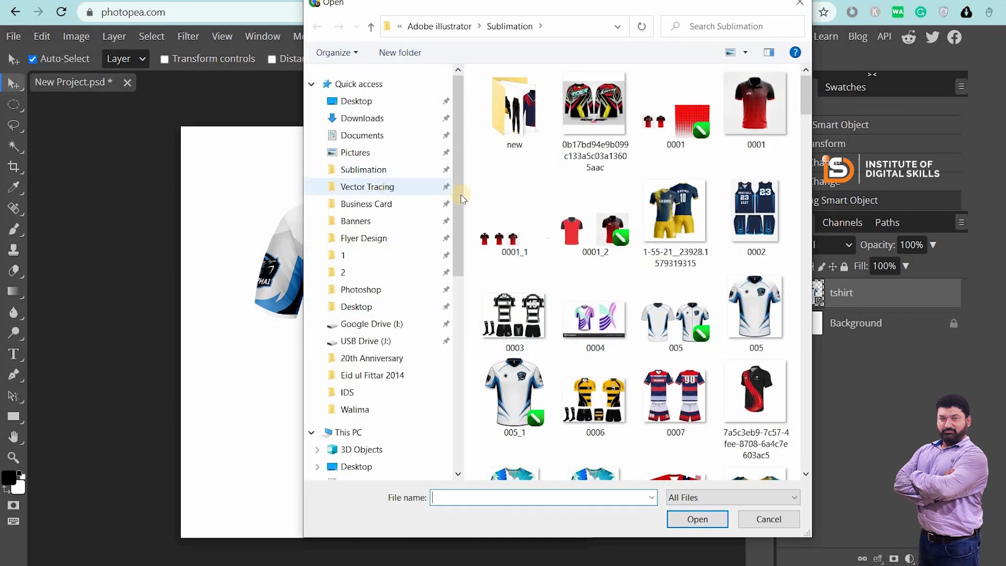
pyautogui.click(384, 187)
pyautogui.click(675, 135)
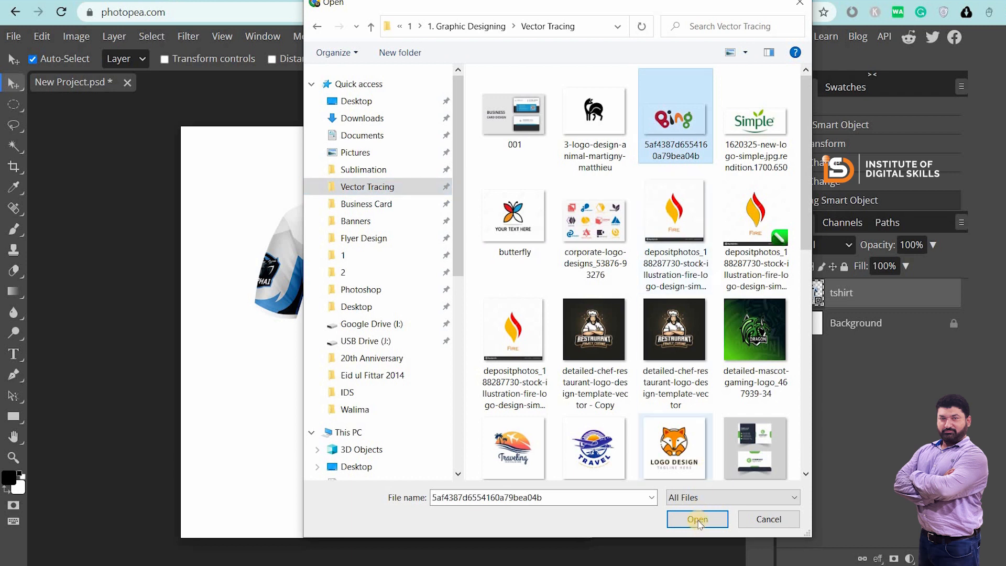
pyautogui.click(680, 519)
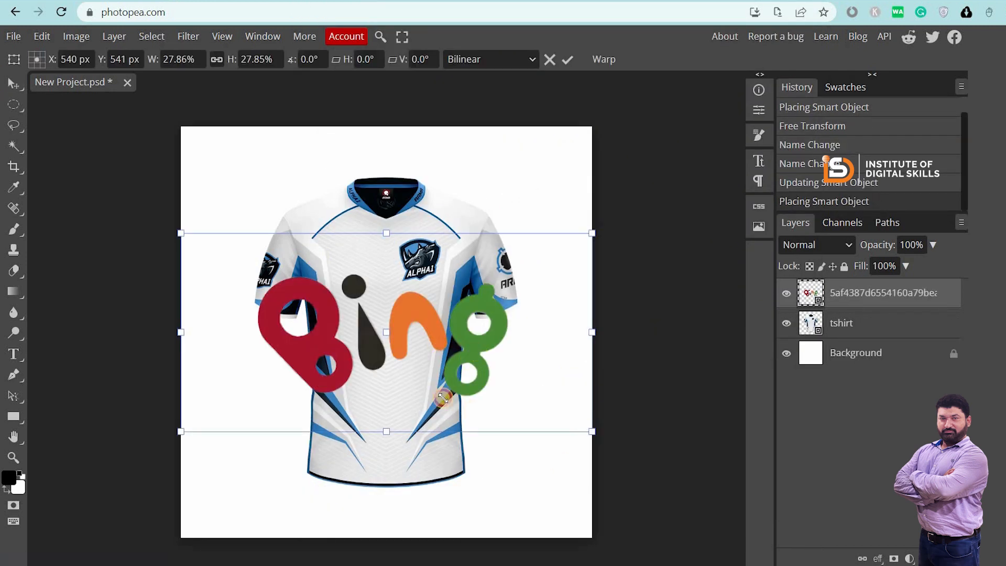
# Shrink the Bing logo and move it to the canvas's top-left corner
pyautogui.moveTo(590, 433); pyautogui.dragTo(279, 280)
pyautogui.moveTo(259, 267); pyautogui.dragTo(264, 182)
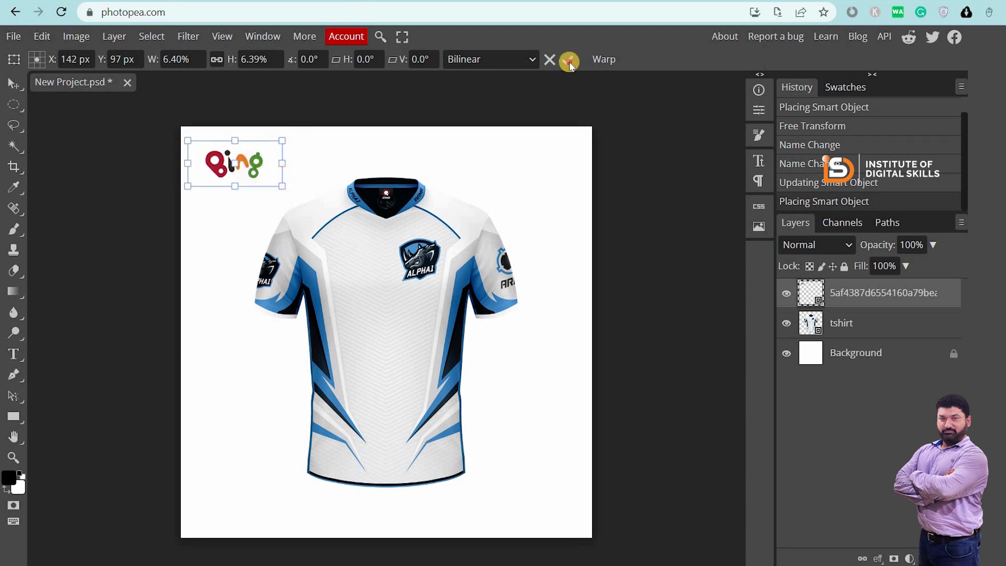
pyautogui.press('Return')
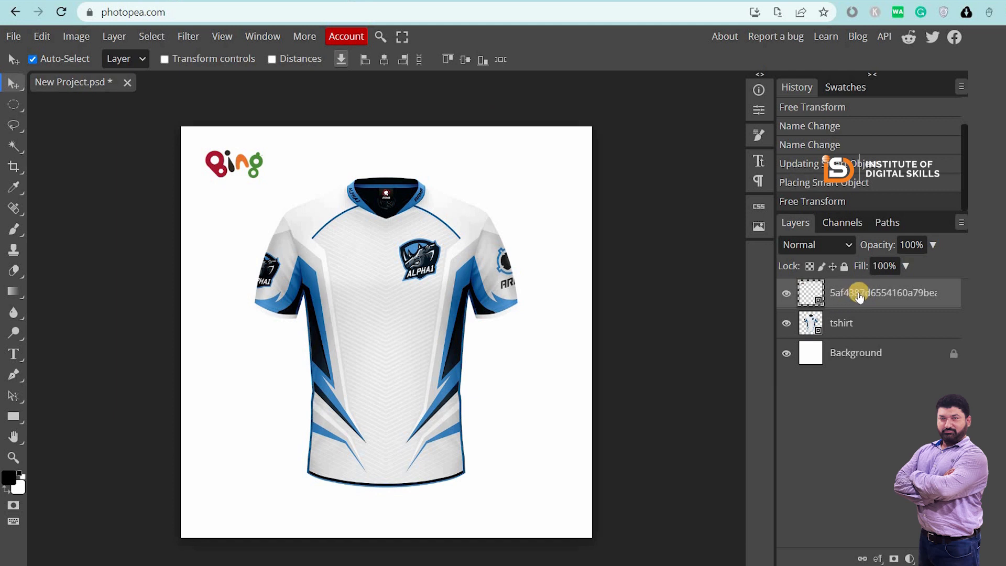
# Rename the Bing logo layer to 'logo' and select it with the Move tool
pyautogui.doubleClick(854, 290)
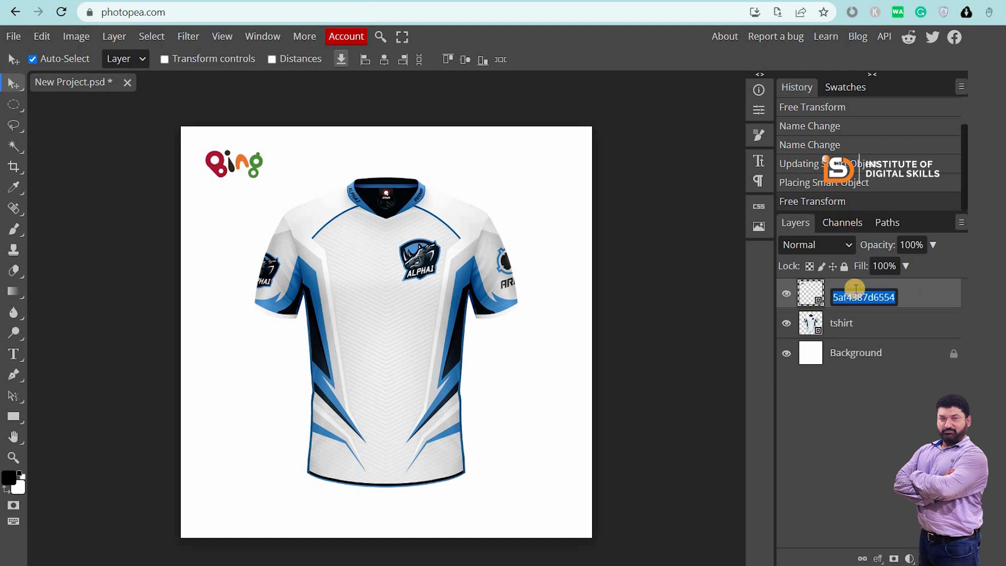
pyautogui.press('Return')
pyautogui.press('o')
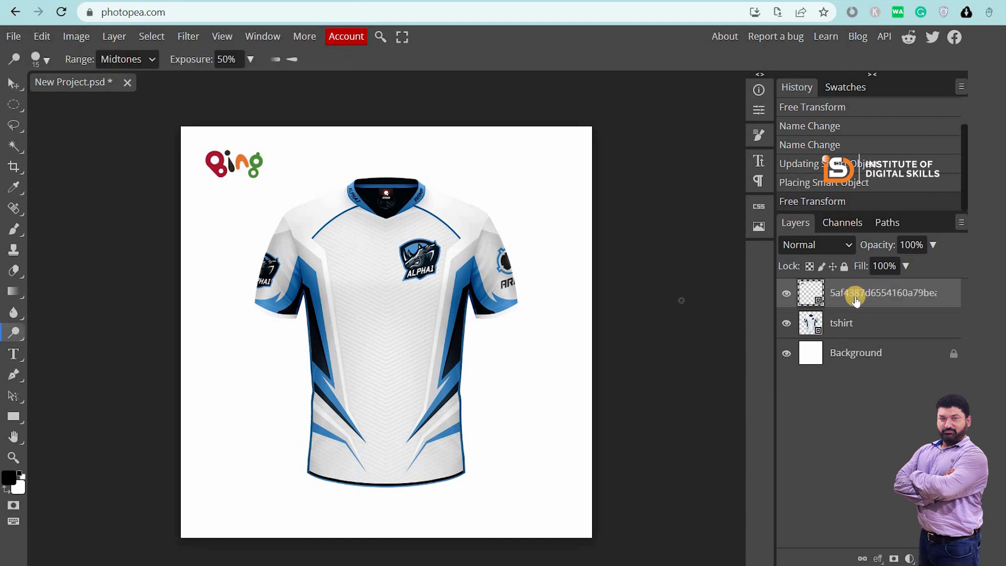
pyautogui.doubleClick(855, 294)
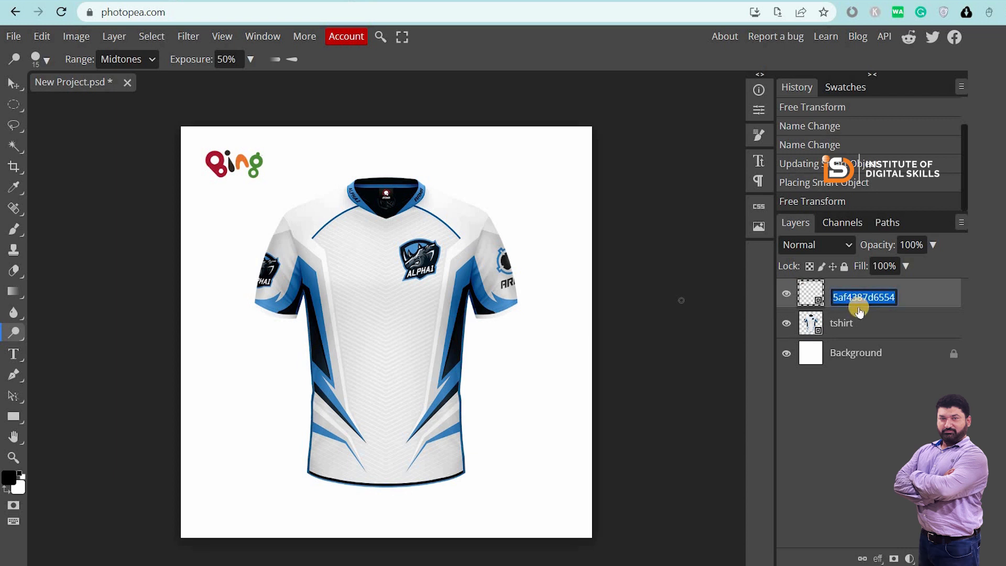
pyautogui.press('BackSpace')
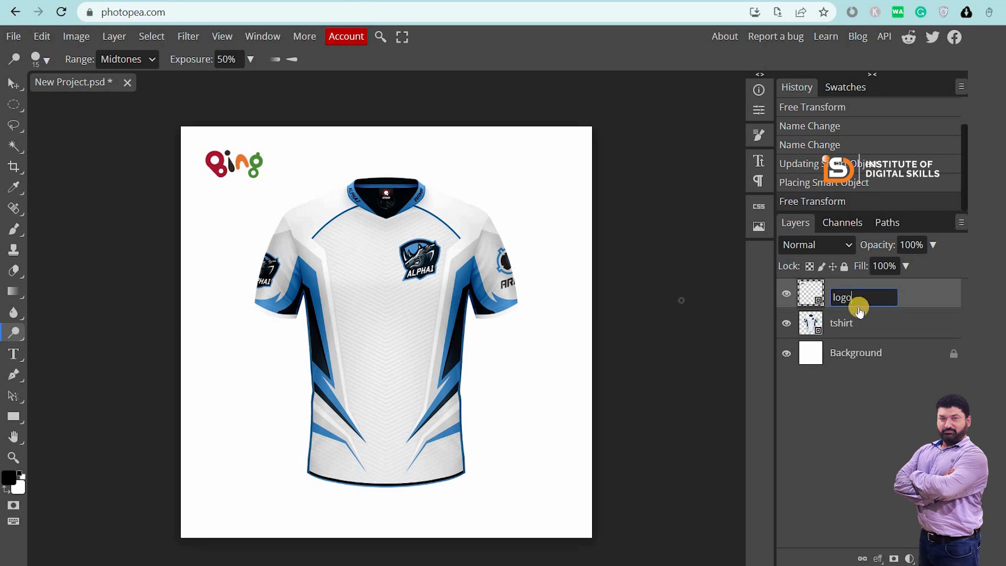
pyautogui.press('Return')
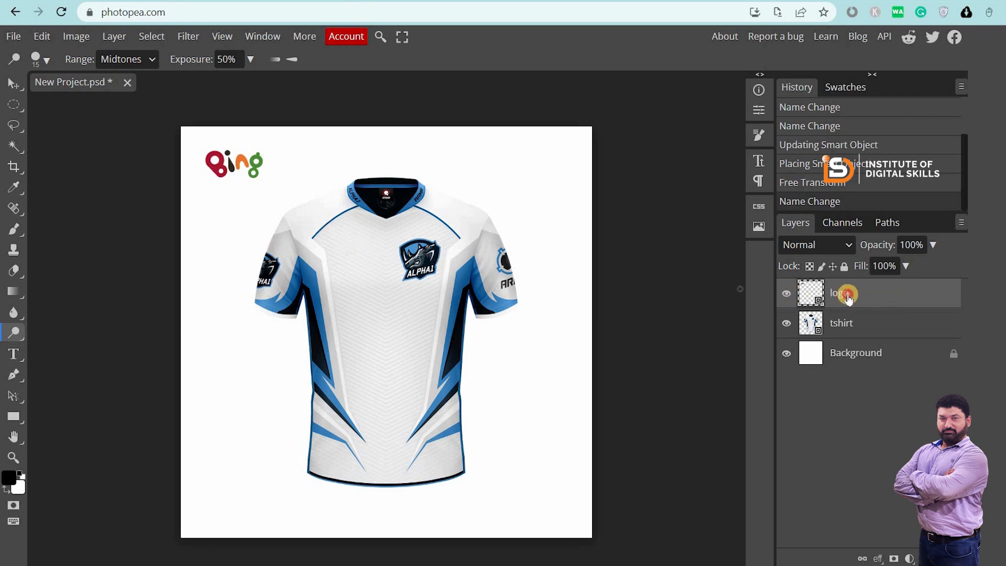
pyautogui.click(14, 84)
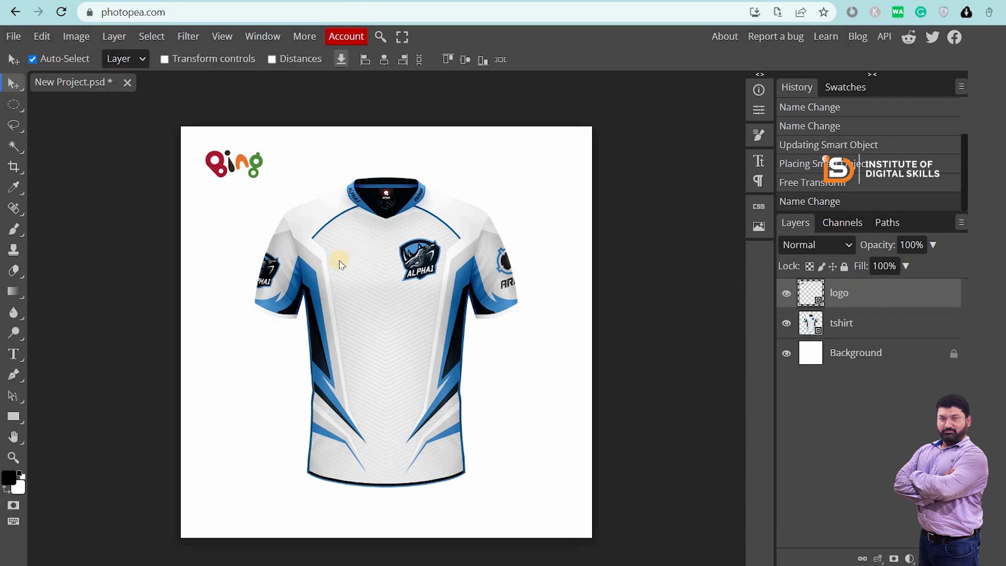
pyautogui.click(279, 165)
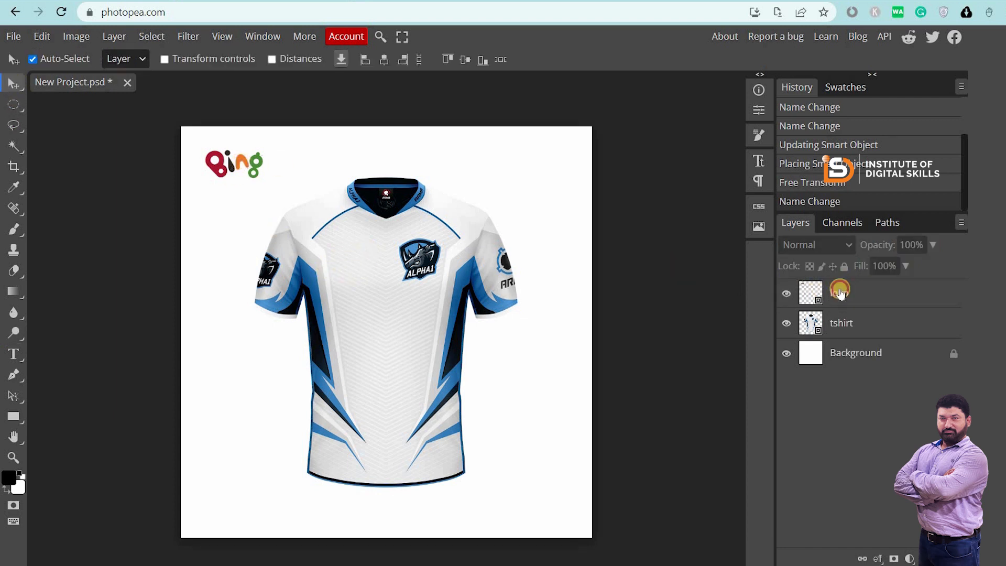
pyautogui.click(839, 292)
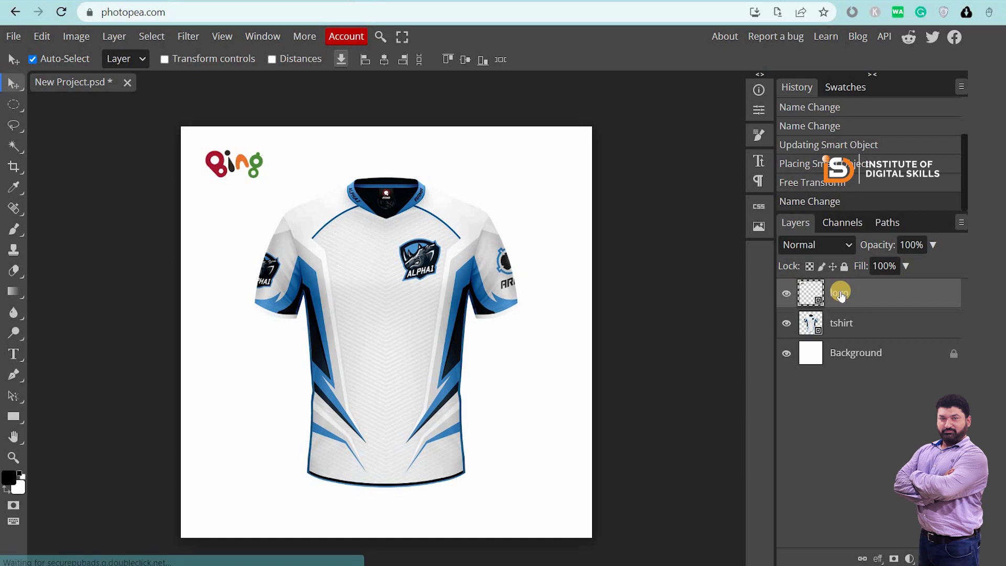
# Duplicate the logo layer and drag the copy onto the shirt's chest
pyautogui.rightClick(840, 295)
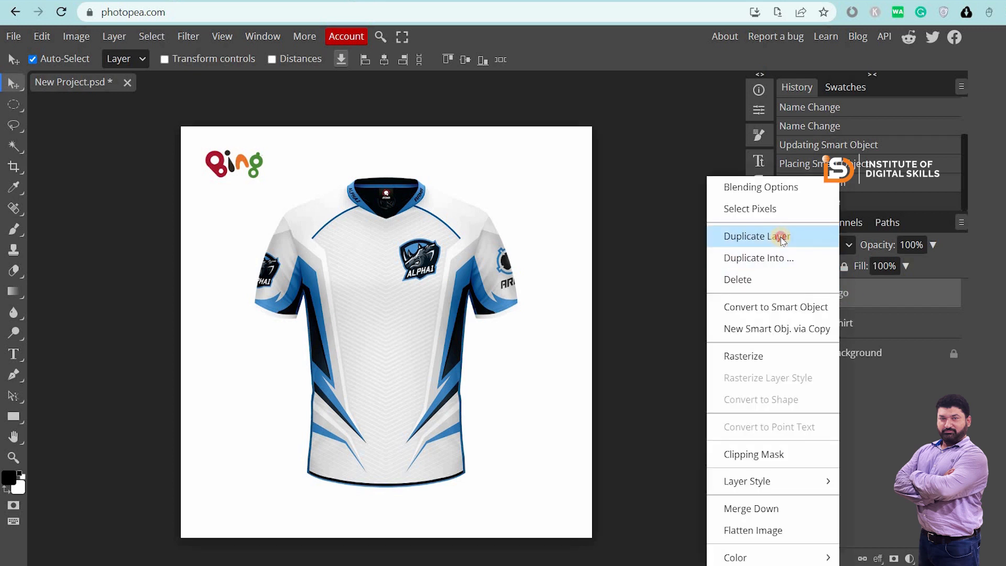
pyautogui.click(781, 238)
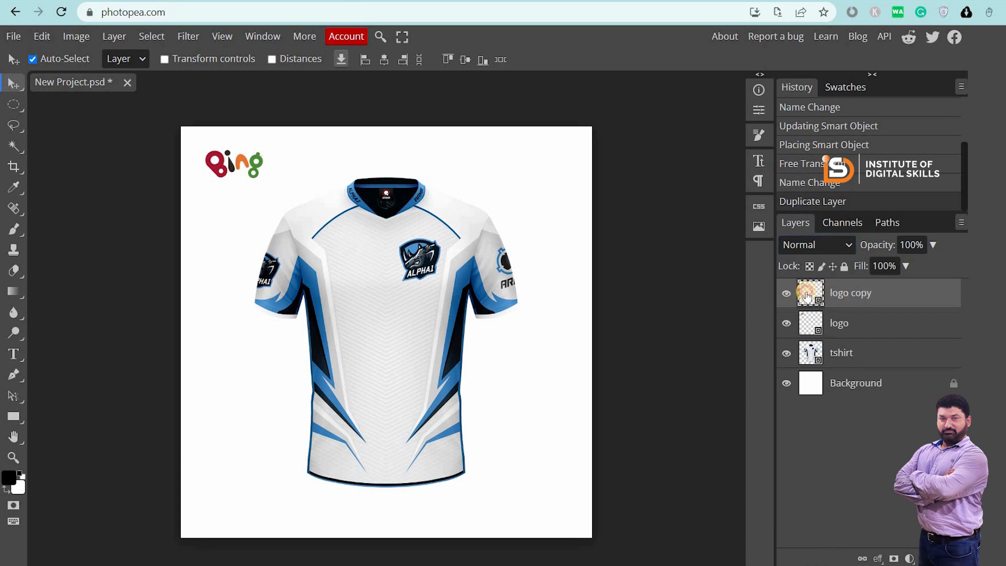
pyautogui.moveTo(232, 173); pyautogui.dragTo(385, 259)
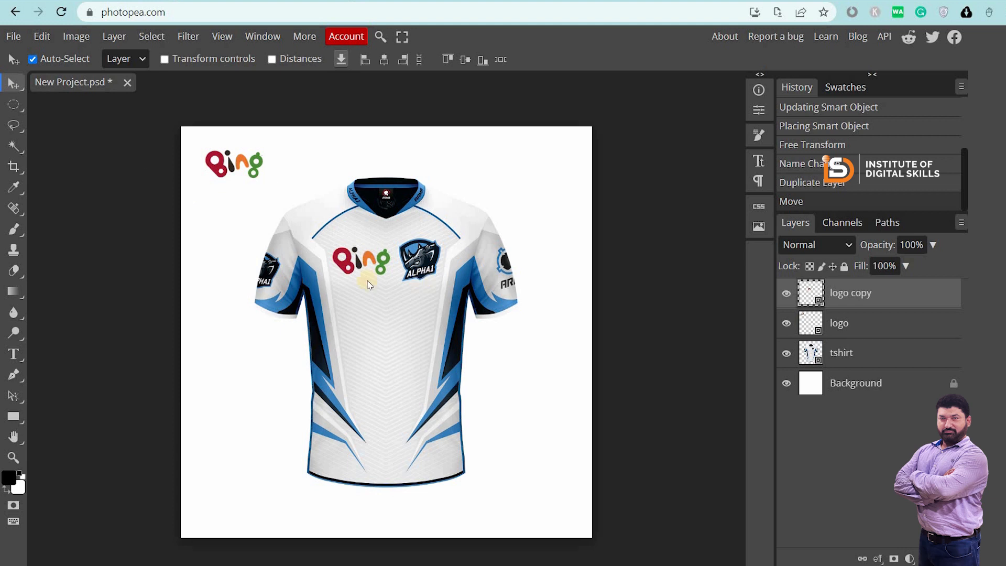
pyautogui.click(42, 36)
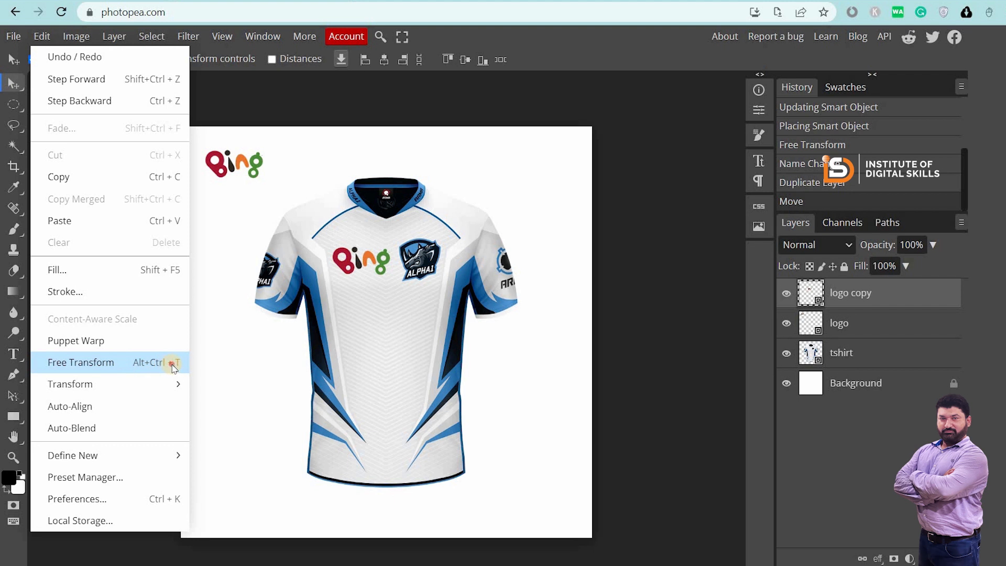
# Shrink the chest logo copy to about 3.6%, place it left of the ALPHA1 badge, and commit
pyautogui.click(173, 366)
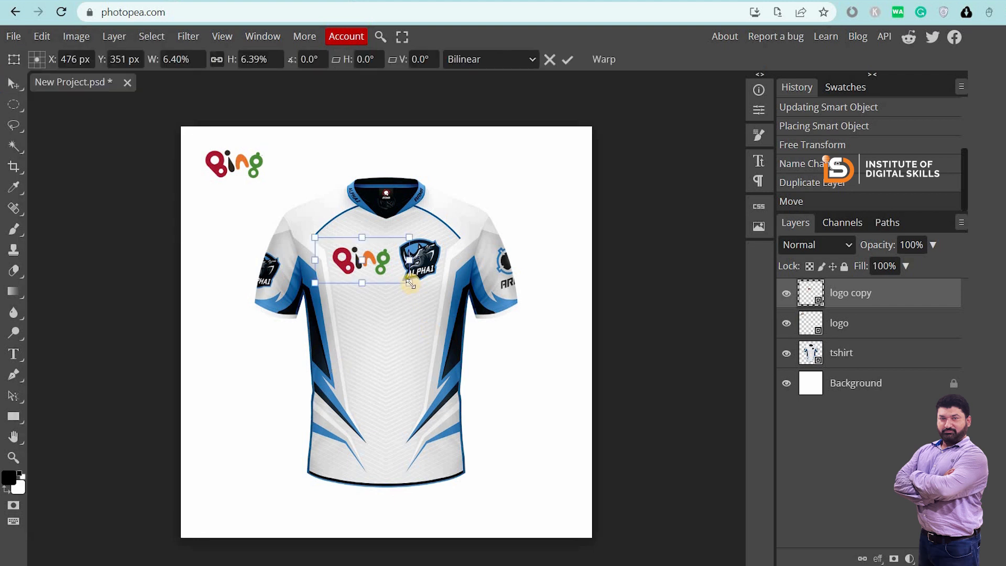
pyautogui.scroll(-1, 409, 283)
pyautogui.scroll(3, 419, 270)
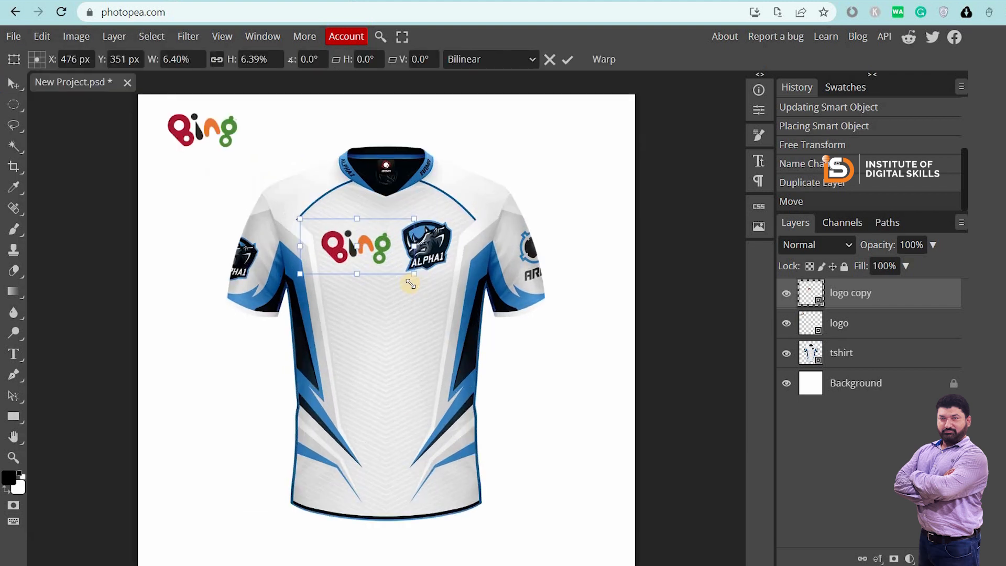
pyautogui.moveTo(425, 264); pyautogui.dragTo(360, 236)
pyautogui.moveTo(355, 233); pyautogui.dragTo(352, 237)
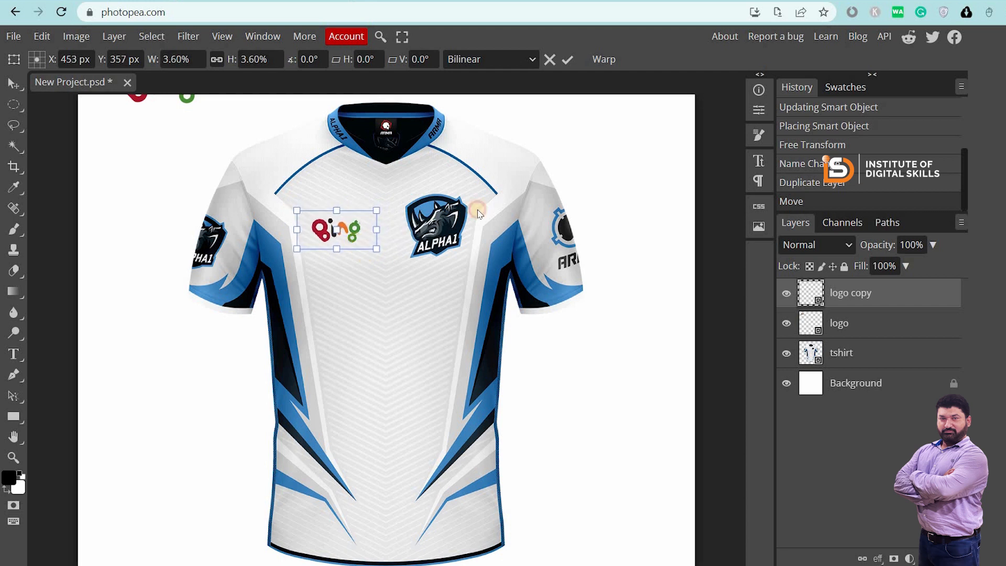
pyautogui.click(504, 103)
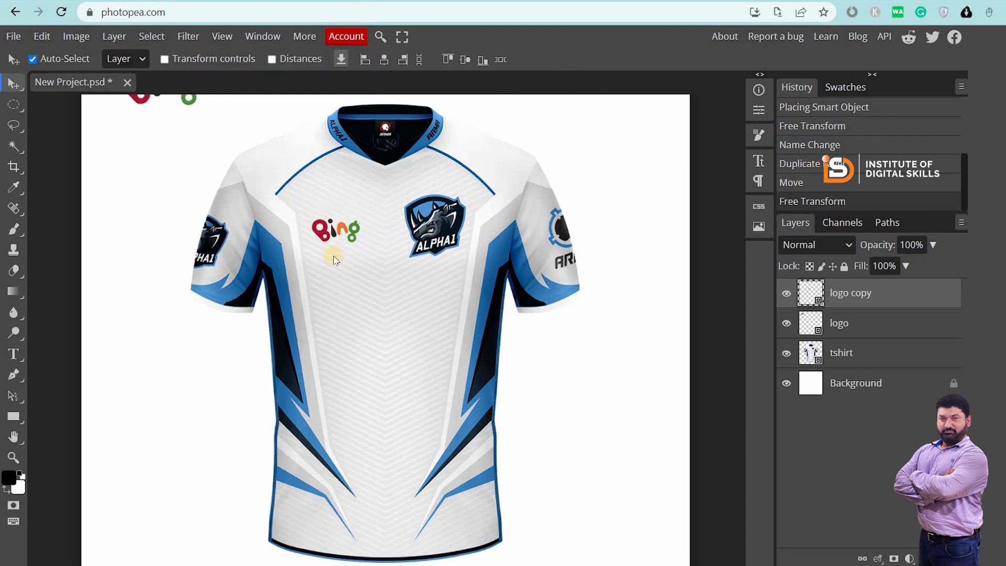
pyautogui.scroll(-3, 314, 259)
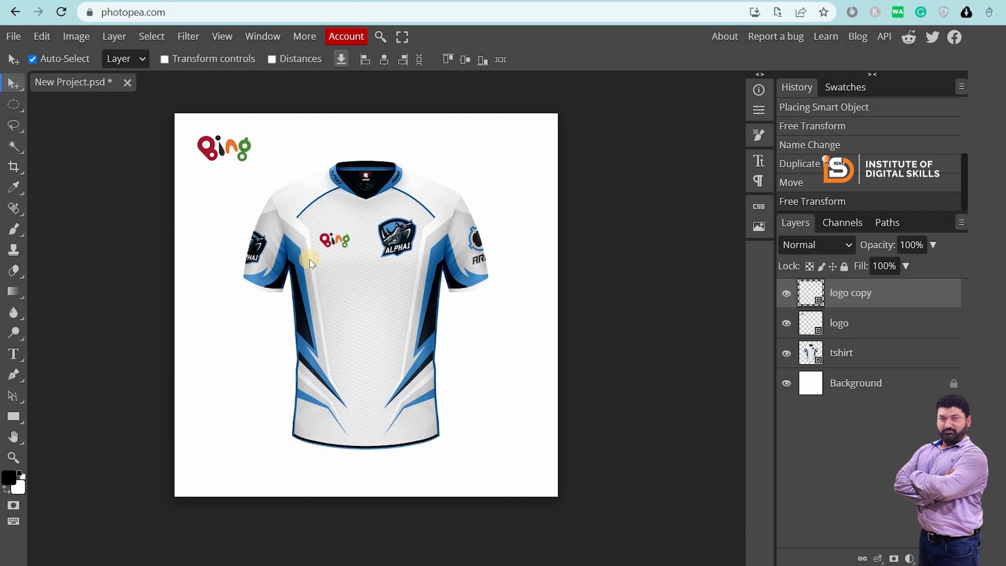
pyautogui.scroll(2, 310, 264)
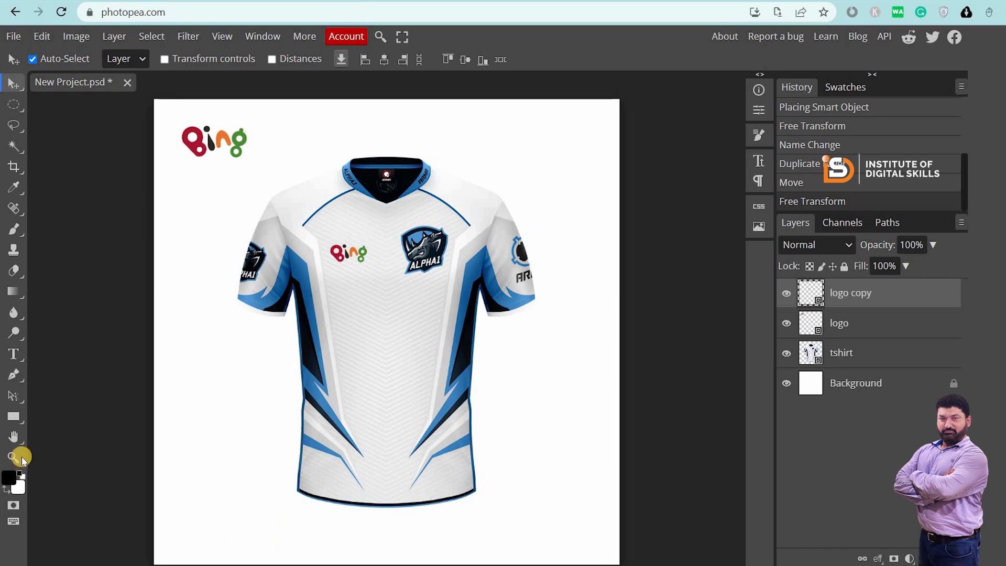
# Add a text line below the shirt reading 'Contact:' with a phone number and email address
pyautogui.click(14, 354)
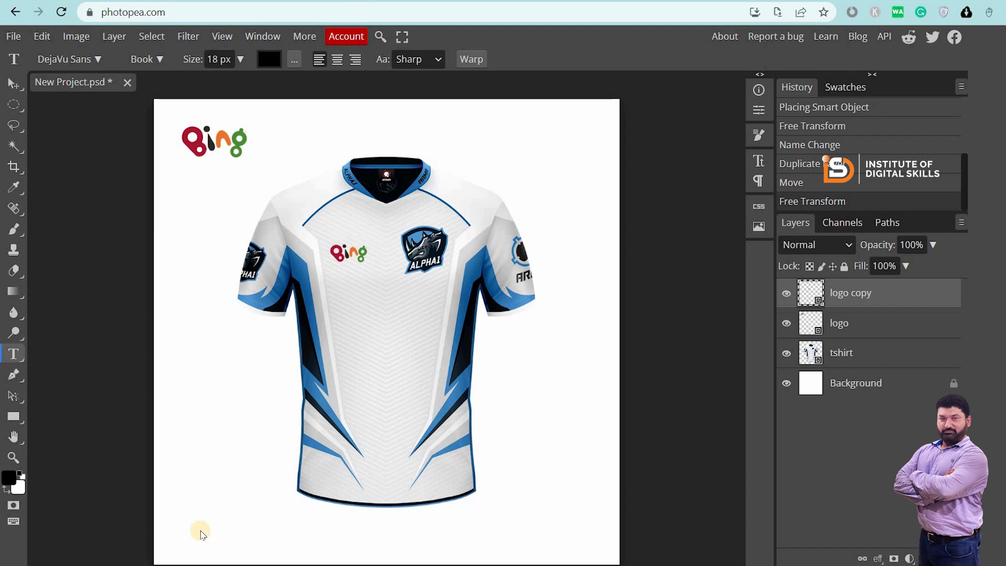
pyautogui.click(201, 532)
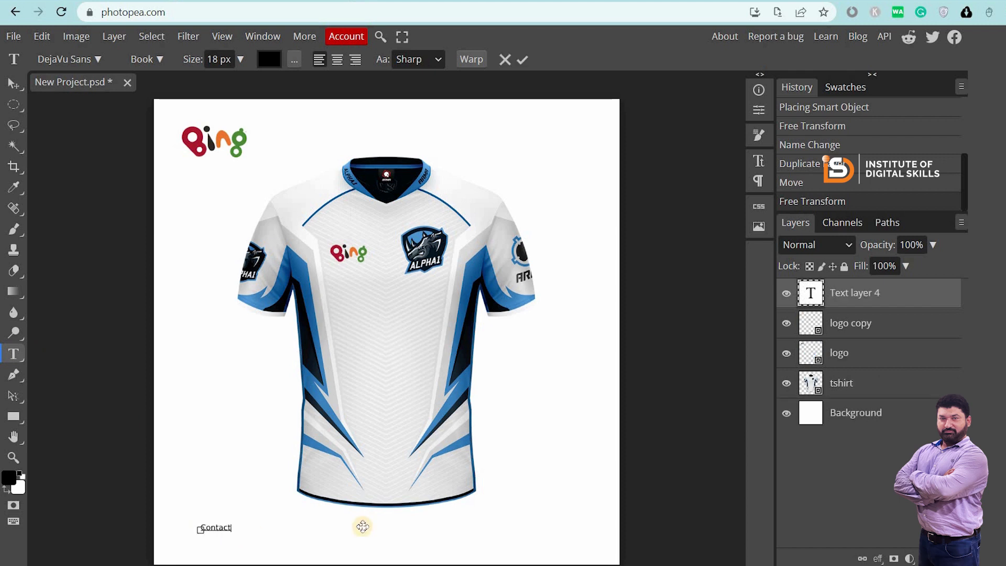
pyautogui.hotkey('ctrl', '+')
pyautogui.scroll(-2, 221, 489)
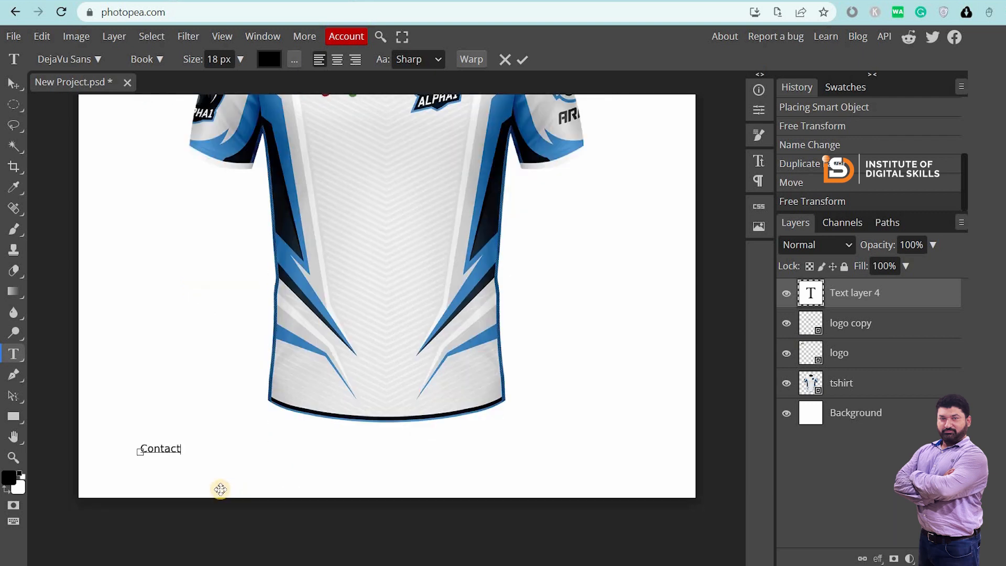
pyautogui.hotkey('ctrl', '+')
pyautogui.scroll(-2, 272, 481)
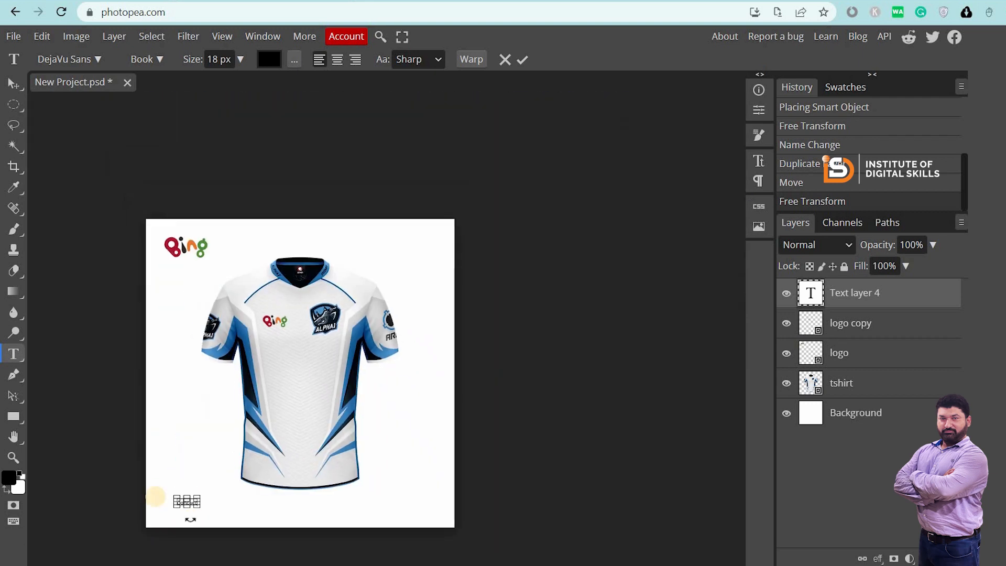
pyautogui.scroll(3, 155, 496)
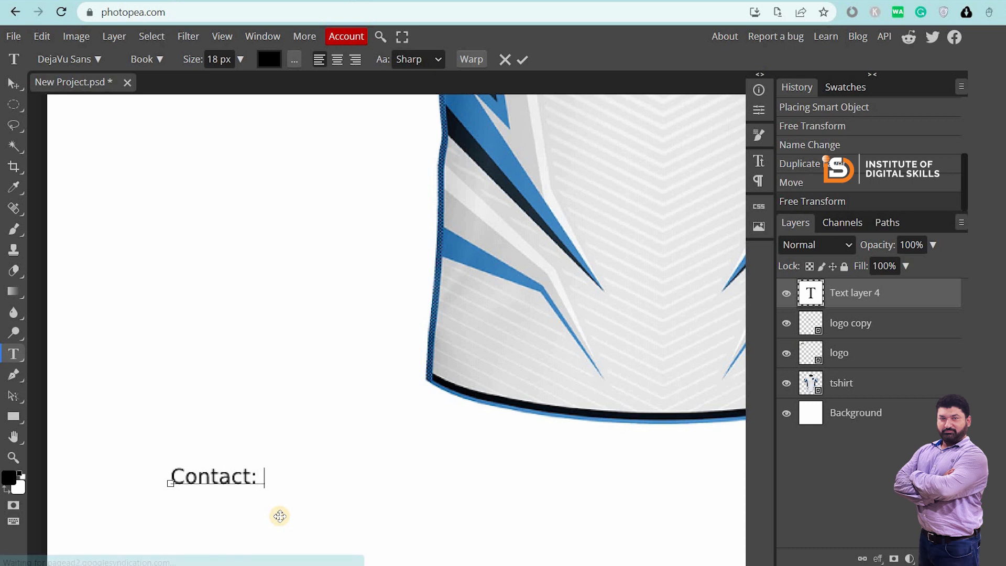
pyautogui.hotkey('ctrl', 'a')
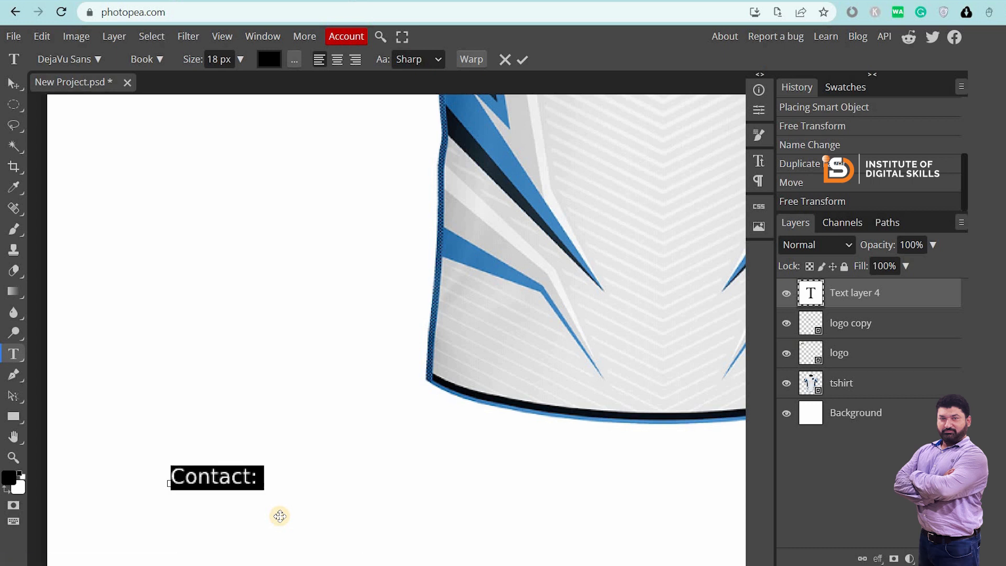
pyautogui.press('Right')
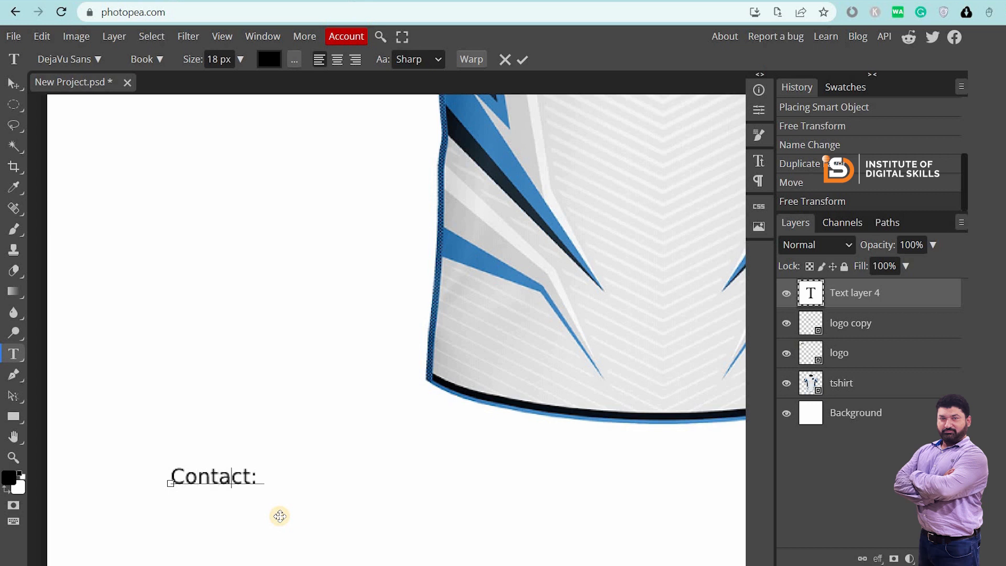
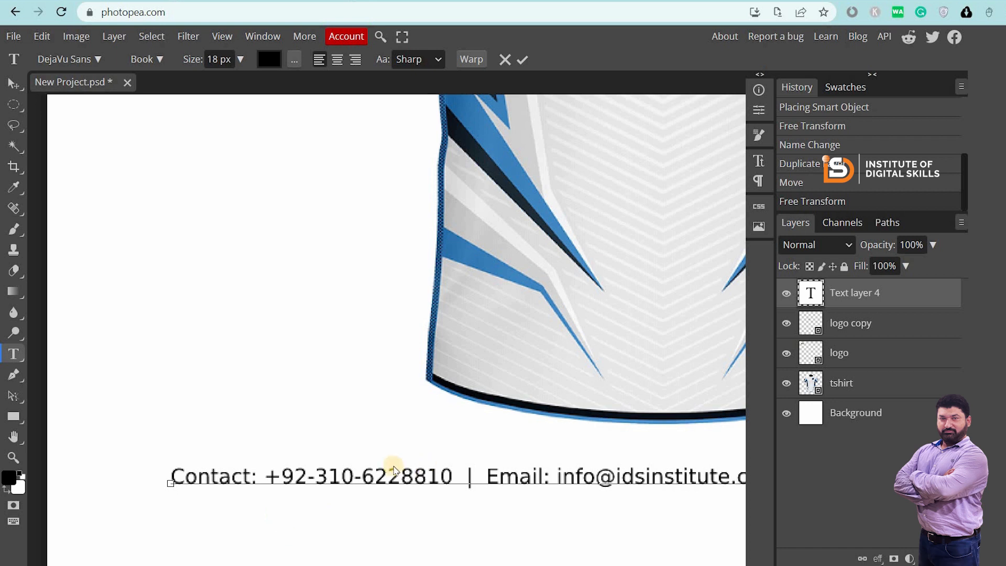
pyautogui.scroll(-3, 394, 470)
pyautogui.hotkey('alt', 'f')
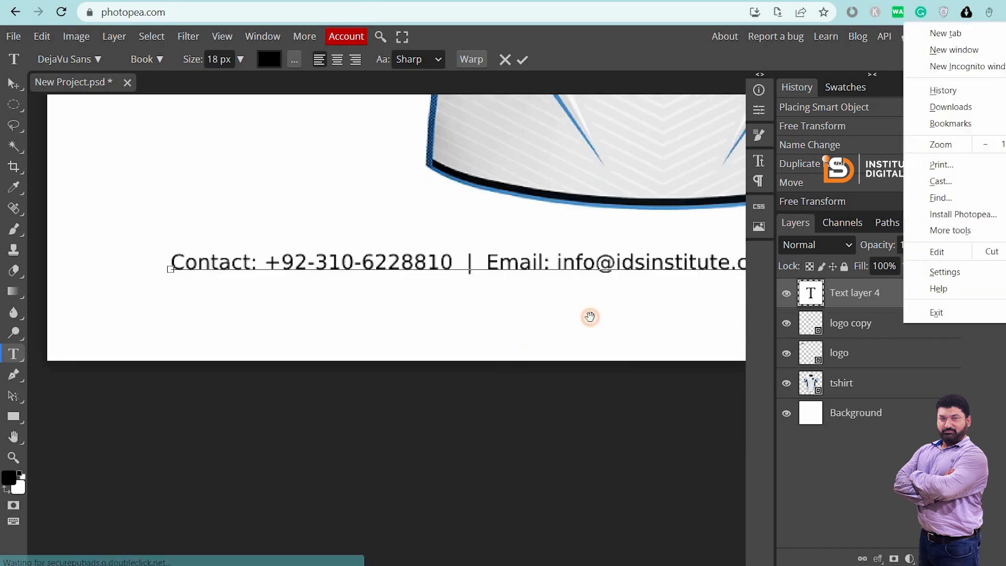
pyautogui.press('Escape')
pyautogui.scroll(-3, 485, 340)
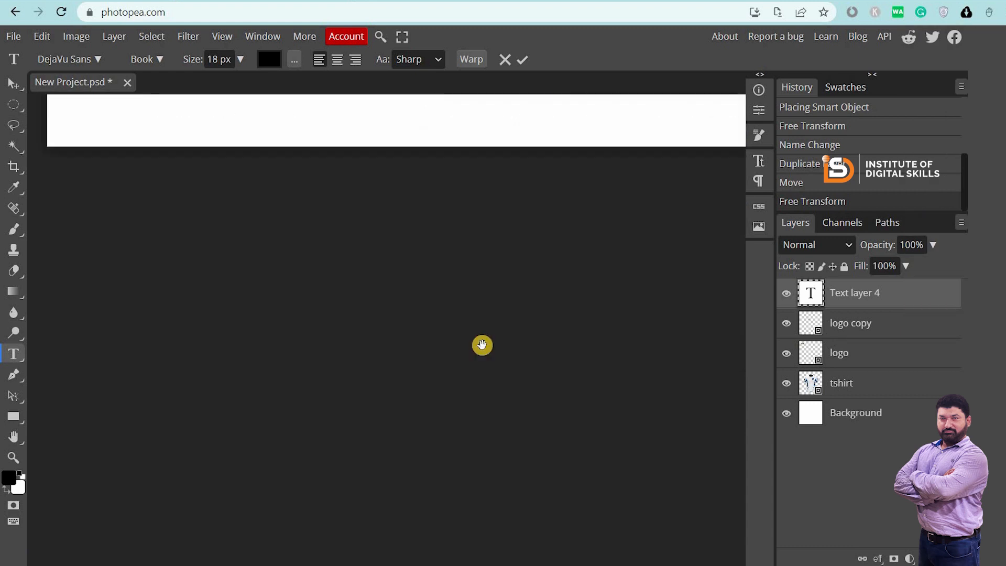
pyautogui.scroll(4, 482, 345)
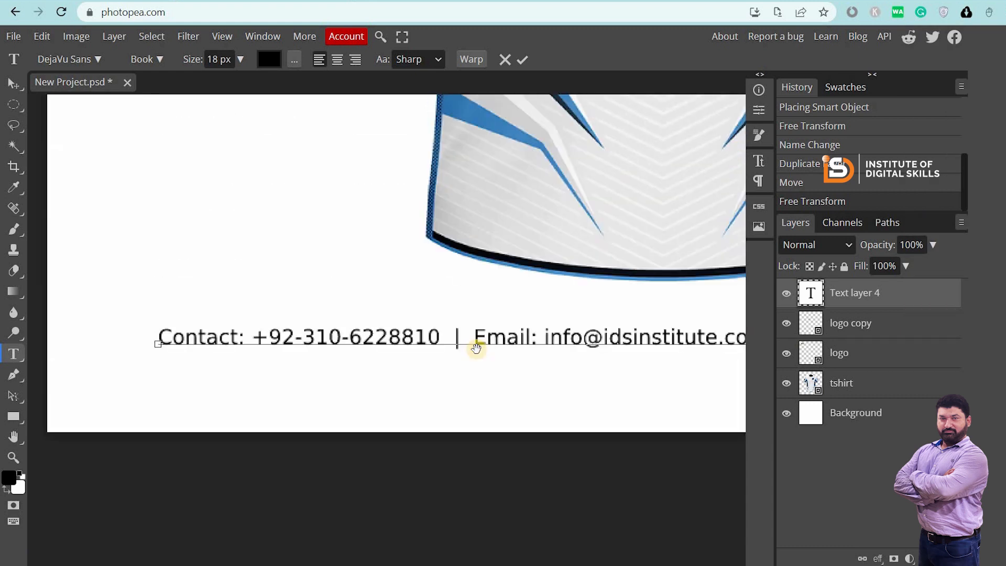
pyautogui.scroll(-2, 446, 331)
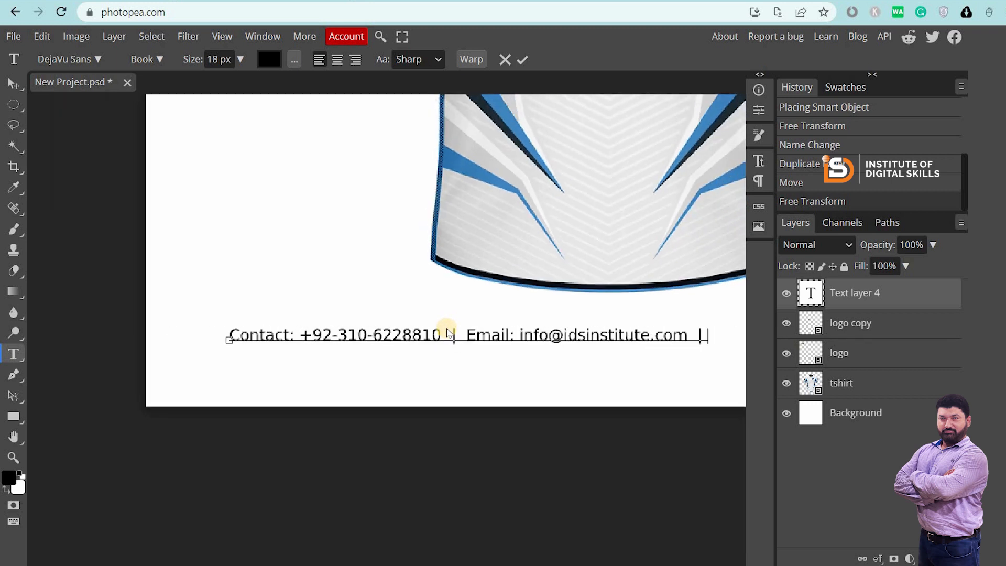
pyautogui.click(548, 338)
pyautogui.write('www')
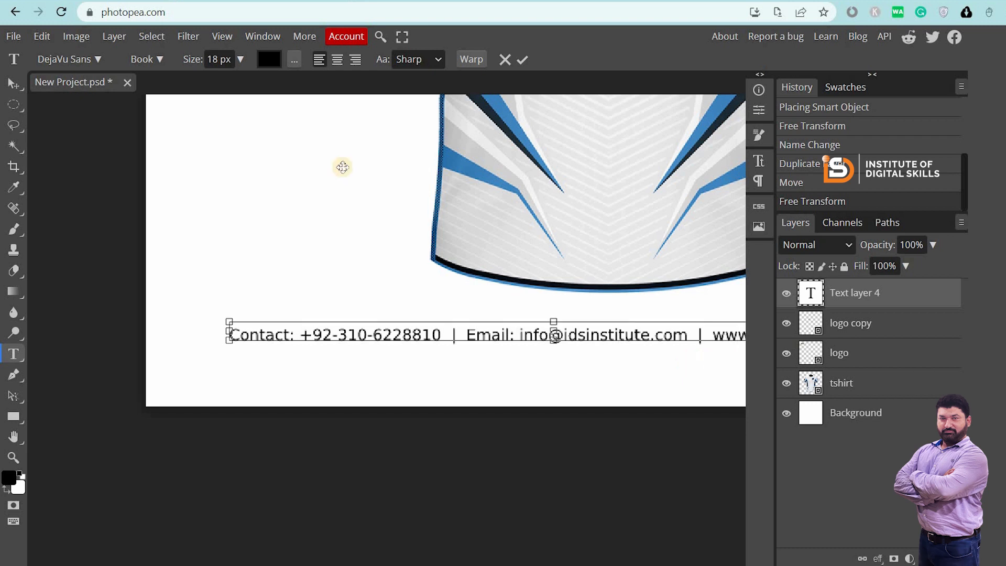
pyautogui.click(12, 82)
# Fit the whole mockup on screen and drag the contact line beneath the T-shirt
pyautogui.click(183, 246)
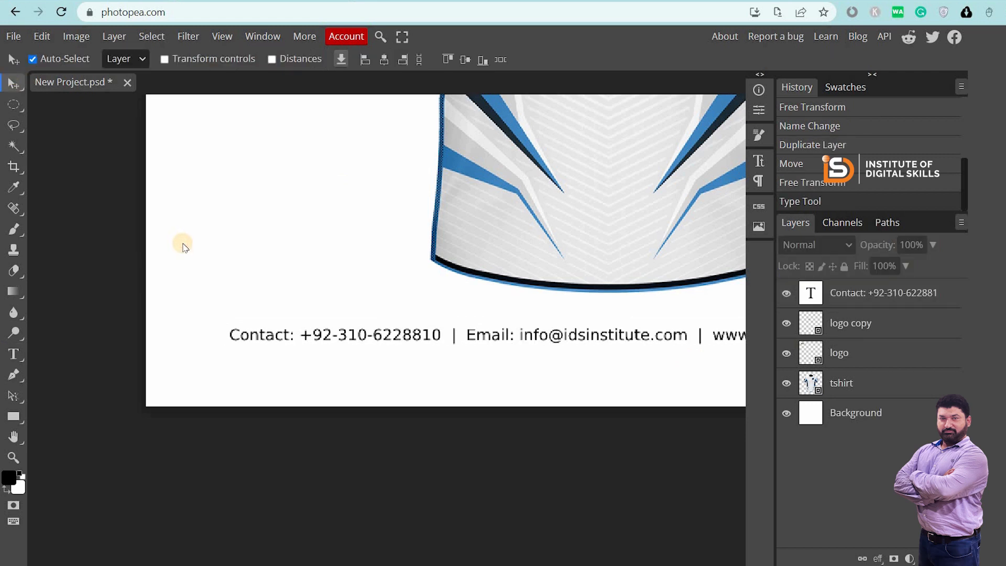
pyautogui.hotkey('ctrl', '0')
pyautogui.moveTo(414, 533); pyautogui.dragTo(442, 544)
# Set the contact line's font size to 16 px and commit the text
pyautogui.doubleClick(442, 545)
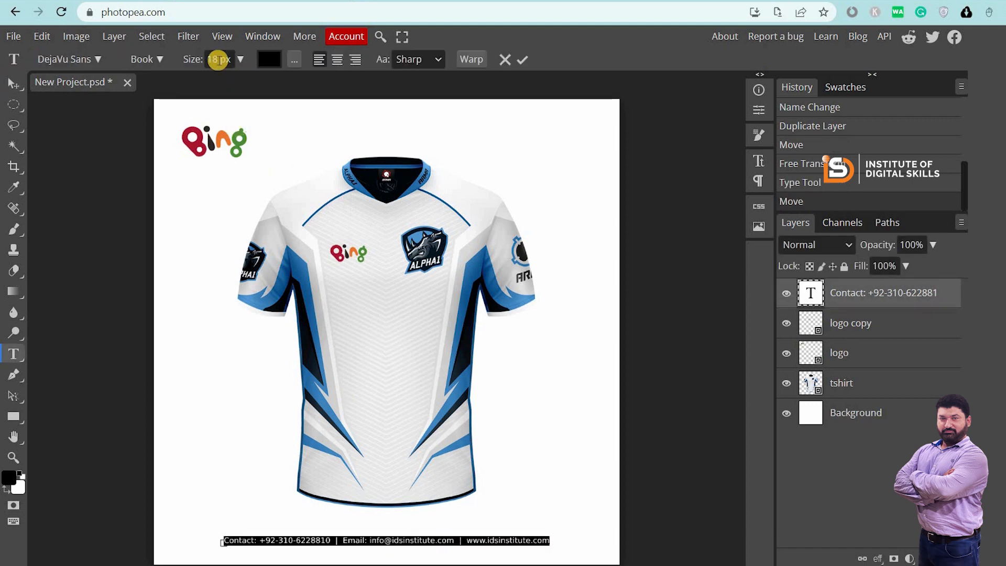
pyautogui.click(218, 60)
pyautogui.hotkey('ctrl', 'a')
pyautogui.write('16')
pyautogui.press('Return')
pyautogui.click(10, 83)
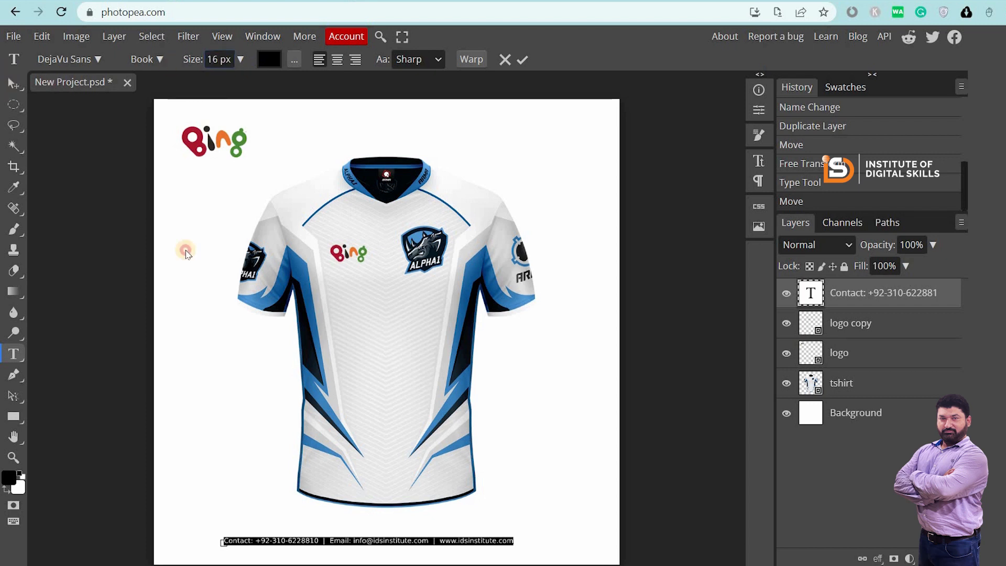
# Nudge the contact line up and left and try centring it horizontally on the canvas
pyautogui.moveTo(373, 540); pyautogui.dragTo(327, 538)
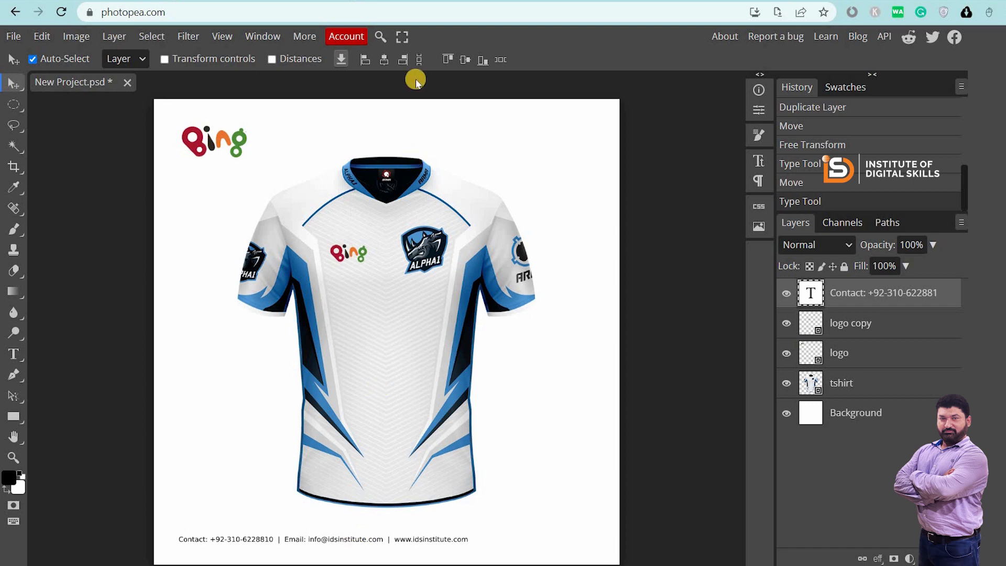
pyautogui.click(386, 60)
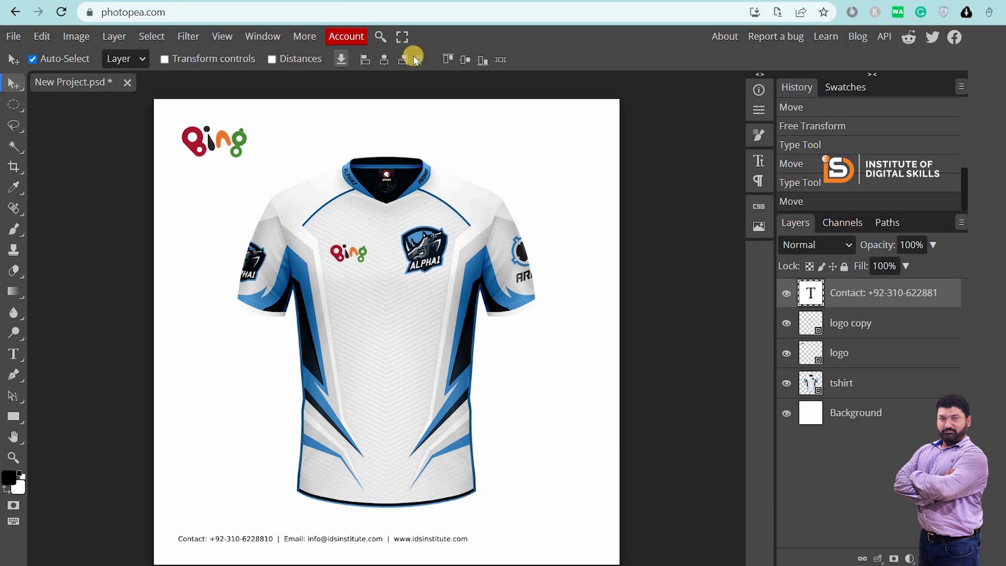
pyautogui.click(418, 60)
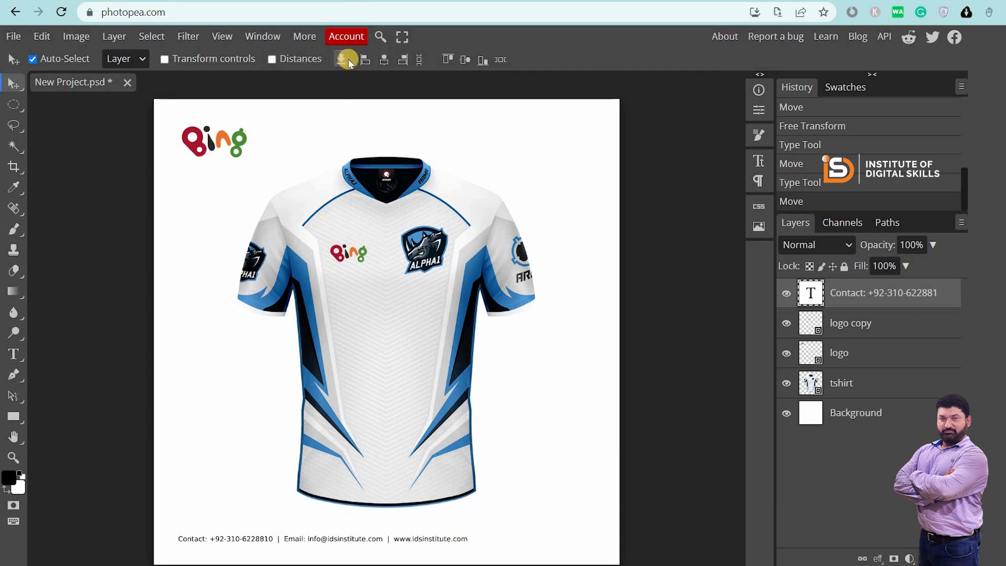
pyautogui.keyDown('shift'); pyautogui.click(837, 412); pyautogui.keyUp('shift')
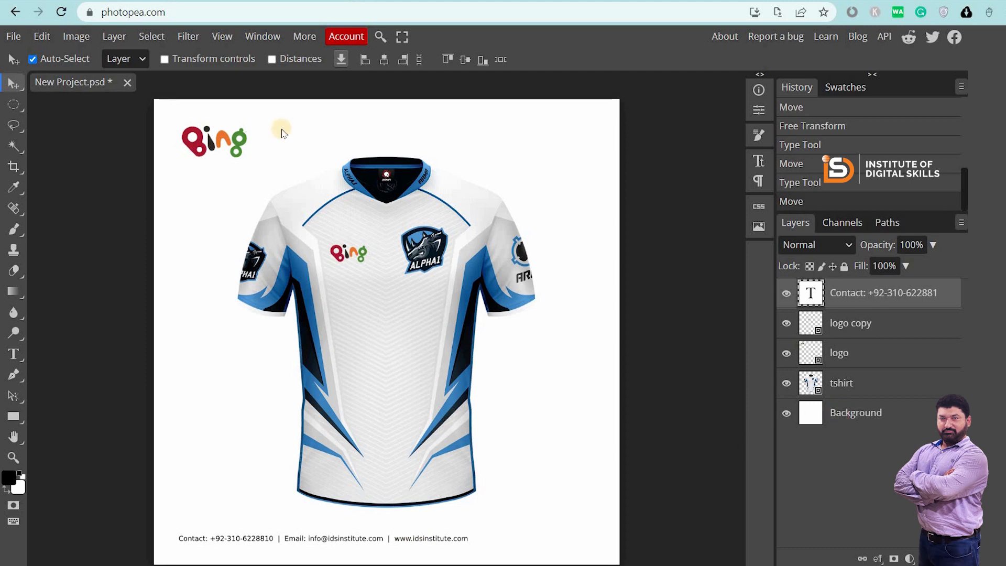
pyautogui.click(383, 59)
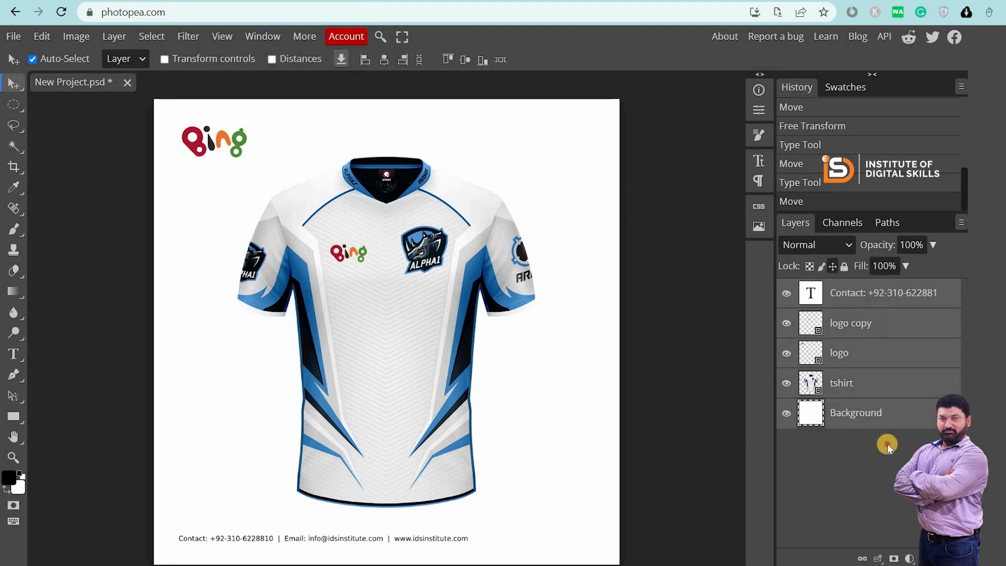
# Align the contact text and tshirt layers horizontally, shift both to page centre, then deselect
pyautogui.click(873, 293)
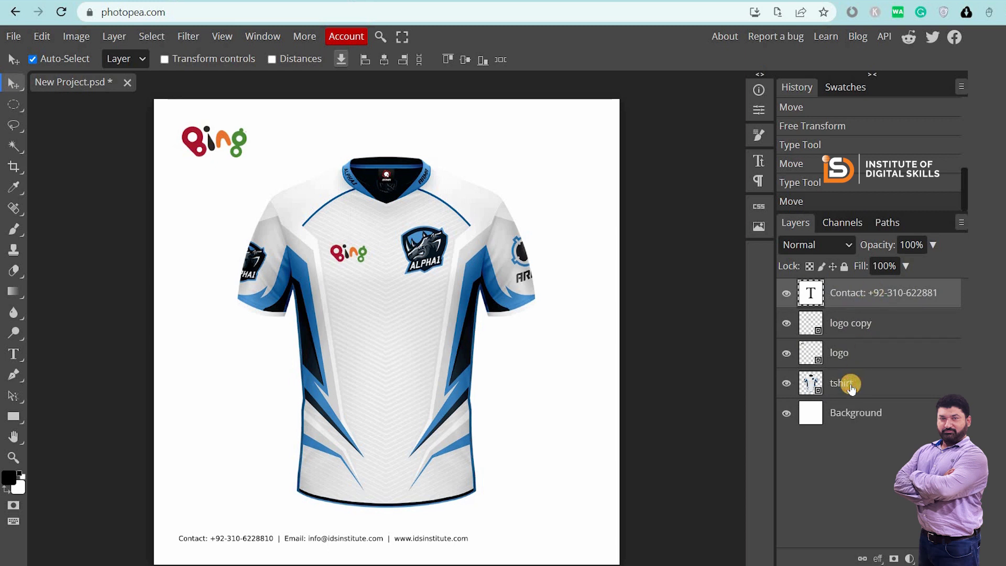
pyautogui.keyDown('ctrl'); pyautogui.click(850, 385); pyautogui.keyUp('ctrl')
pyautogui.click(384, 59)
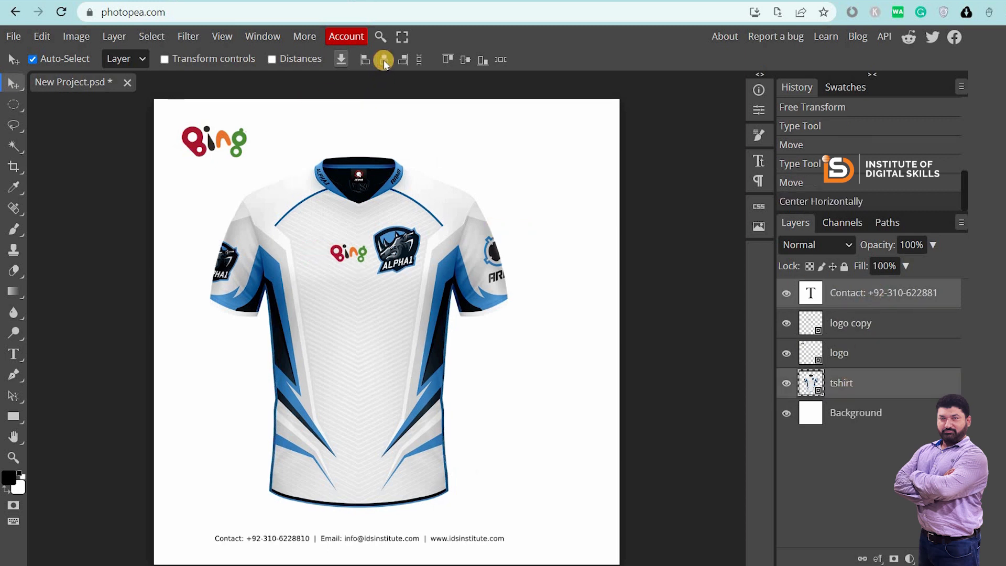
pyautogui.moveTo(376, 321); pyautogui.dragTo(401, 322)
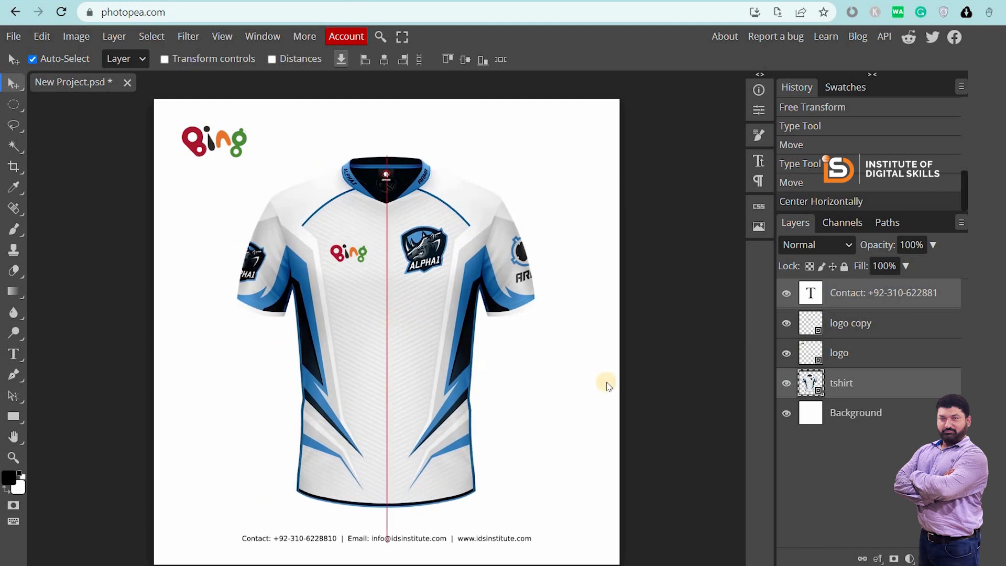
pyautogui.click(713, 357)
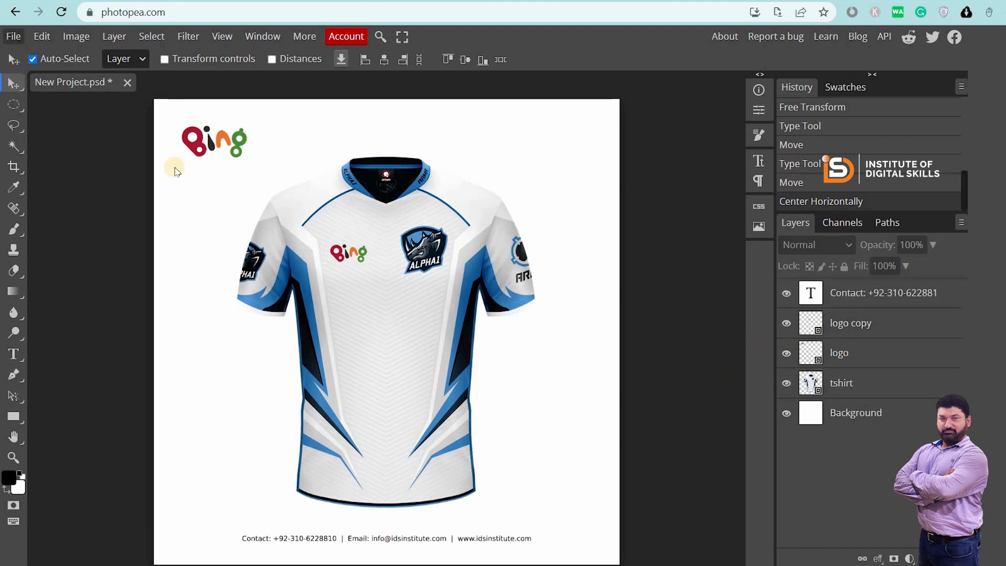
# Save the mockup as a PSD named New Project on the Desktop
pyautogui.click(13, 36)
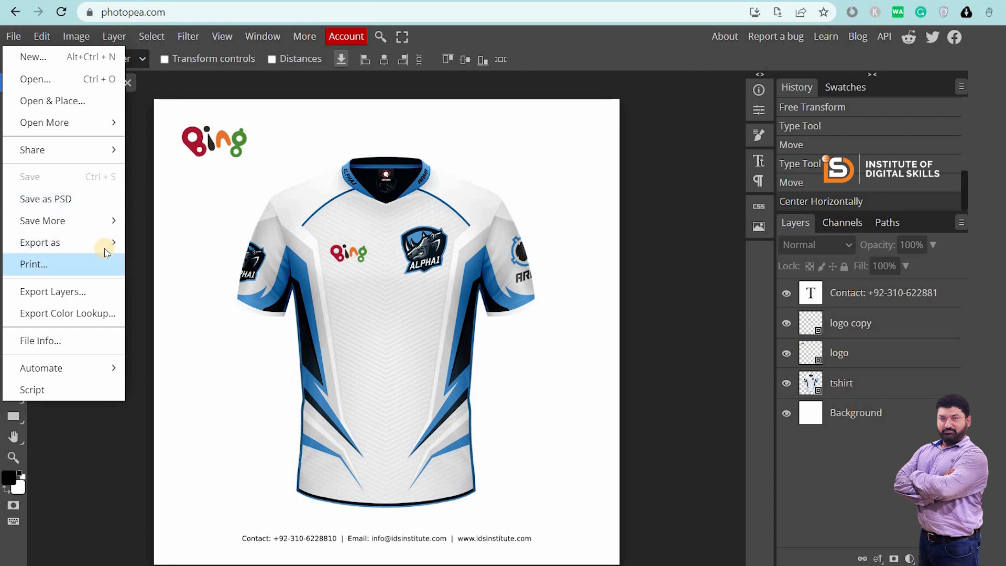
pyautogui.moveTo(107, 242)
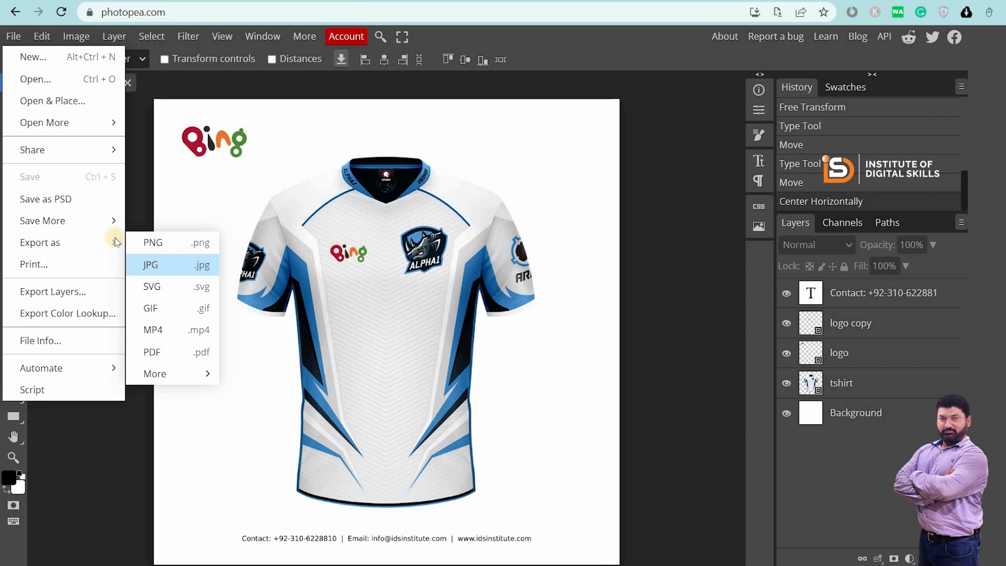
pyautogui.click(63, 201)
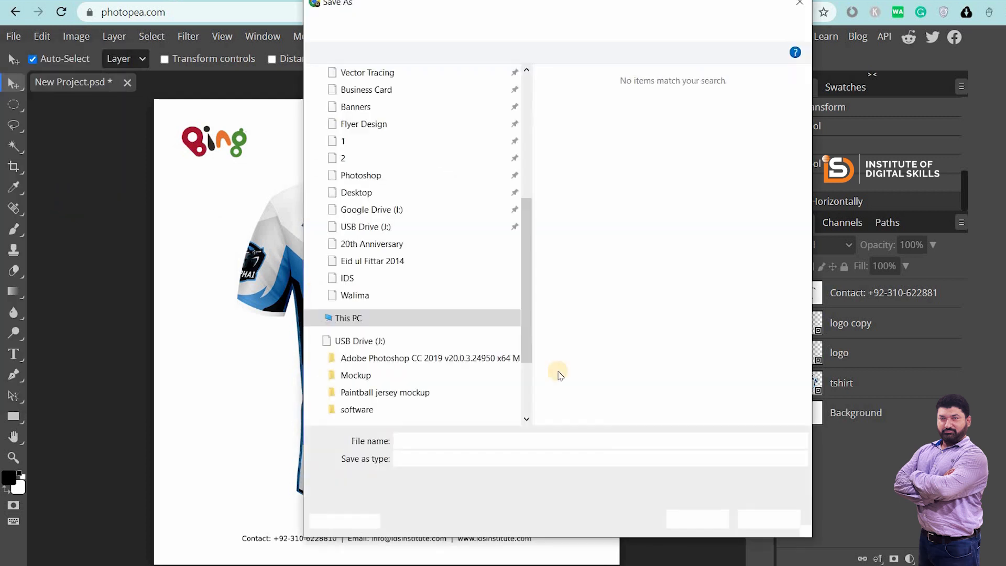
pyautogui.scroll(5, 455, 238)
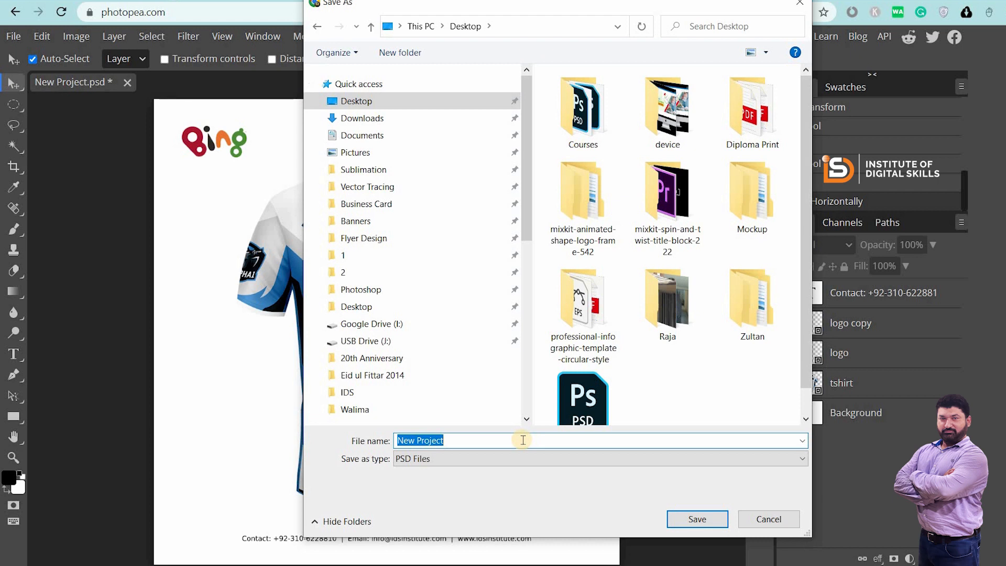
pyautogui.click(697, 518)
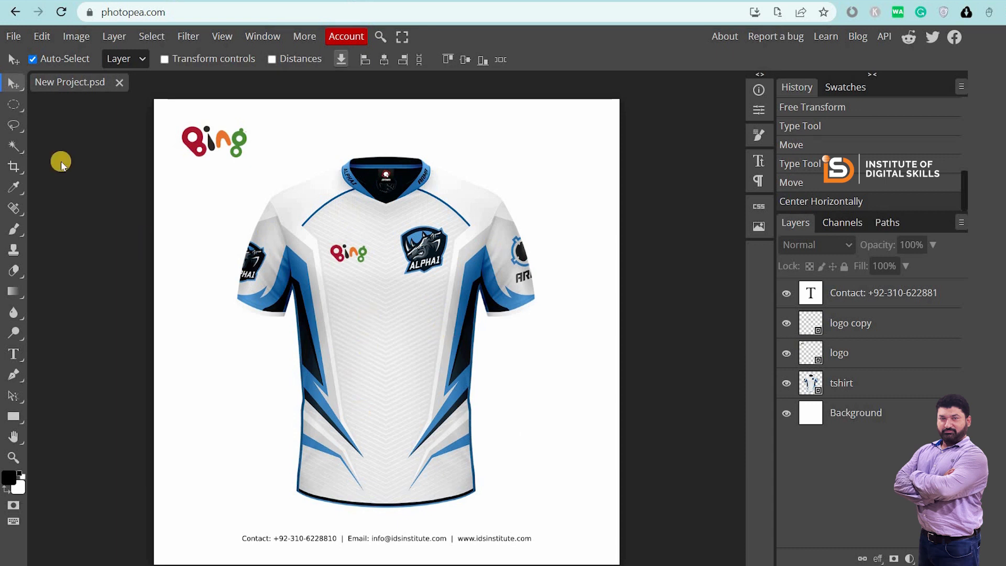
# Export a 1080 × 1080 JPG at 100% quality through File > Export as > JPG
pyautogui.click(12, 38)
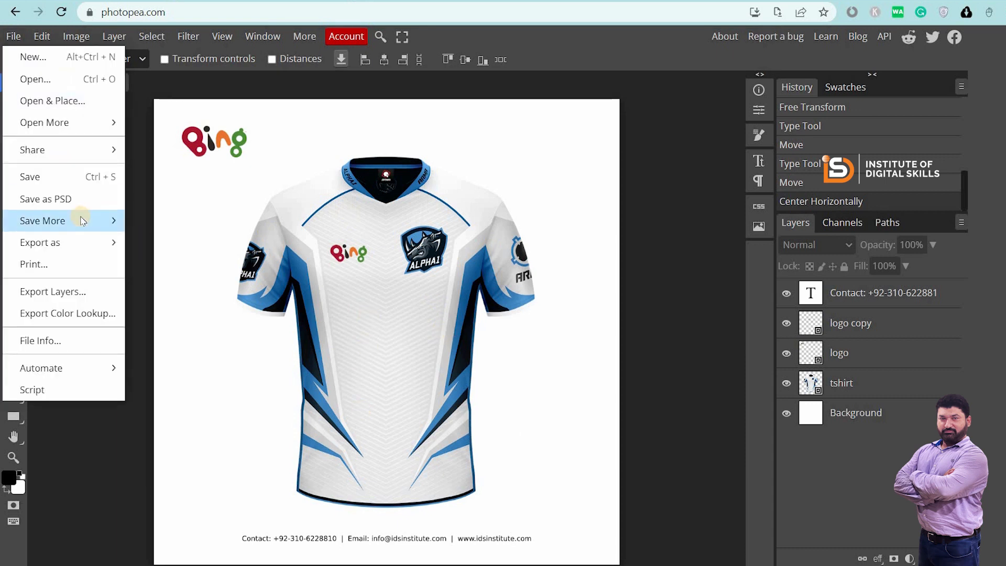
pyautogui.moveTo(73, 246)
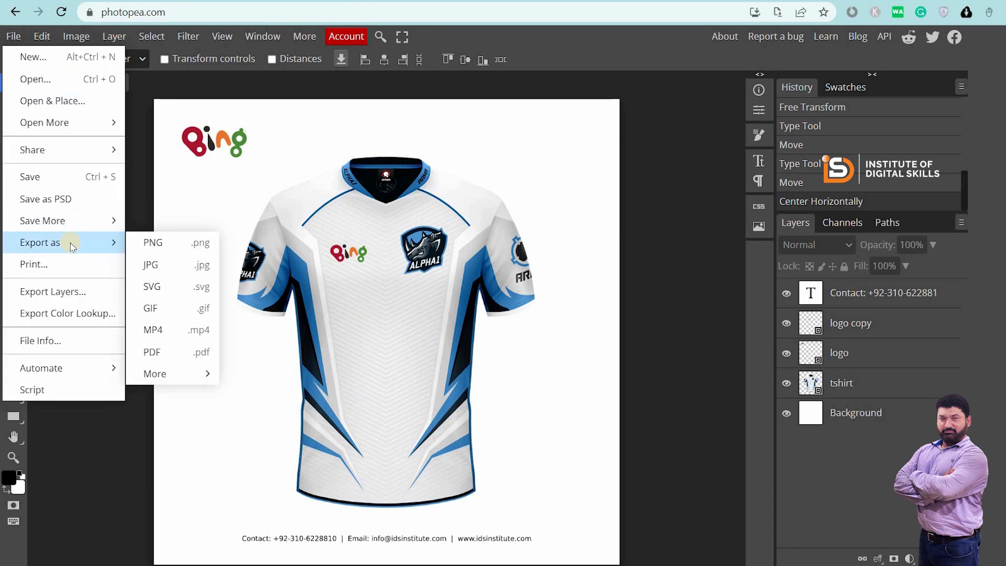
pyautogui.click(177, 263)
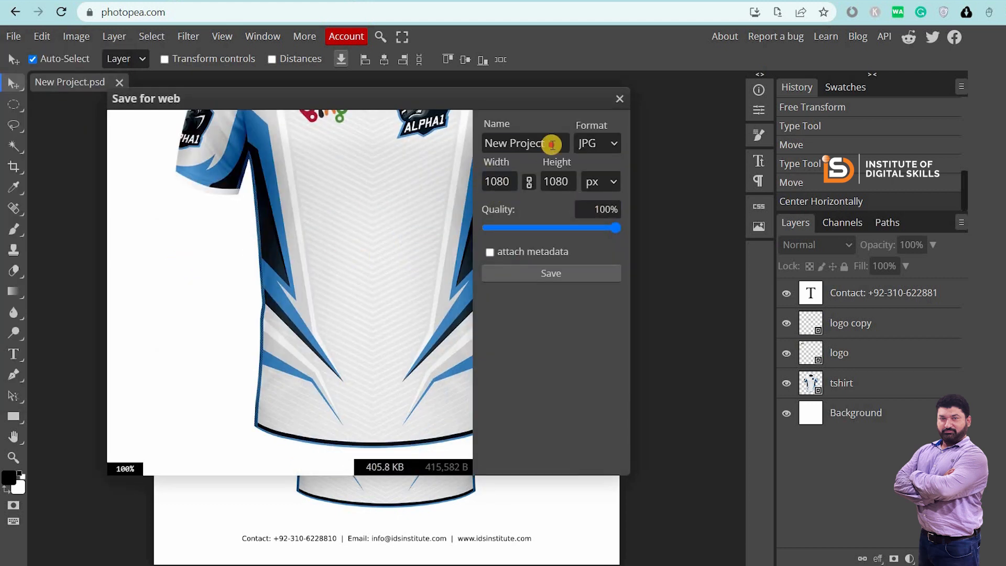
pyautogui.click(553, 144)
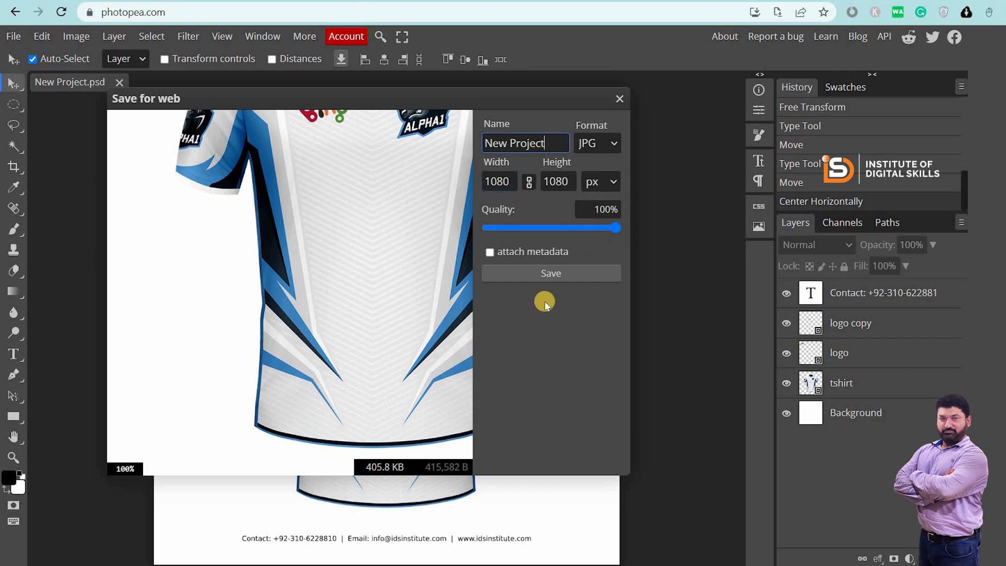
pyautogui.click(556, 276)
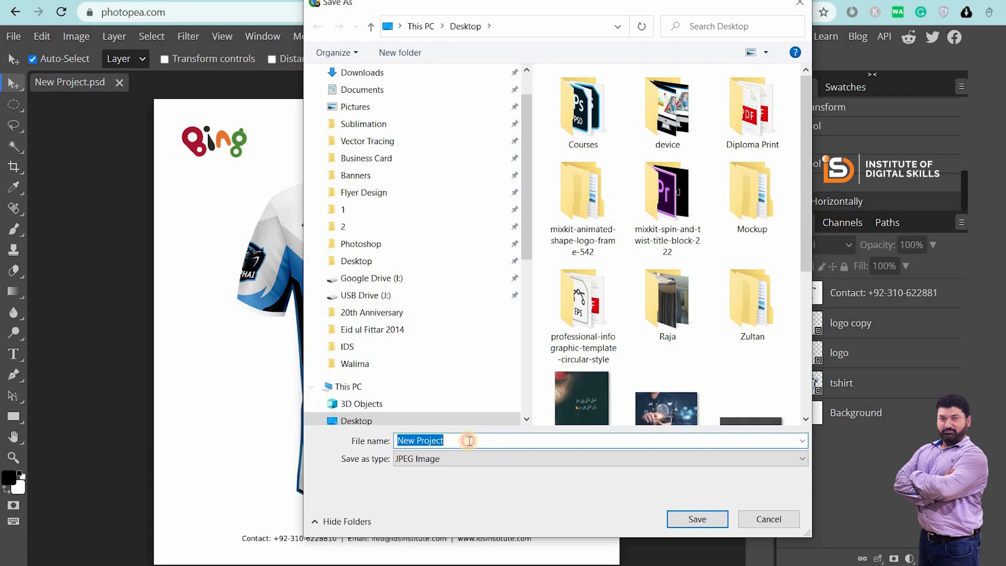
# Name the JPG 'tshirt for men by bing sportswear maker manufacturer…' and save it to the Desktop
pyautogui.click(468, 440)
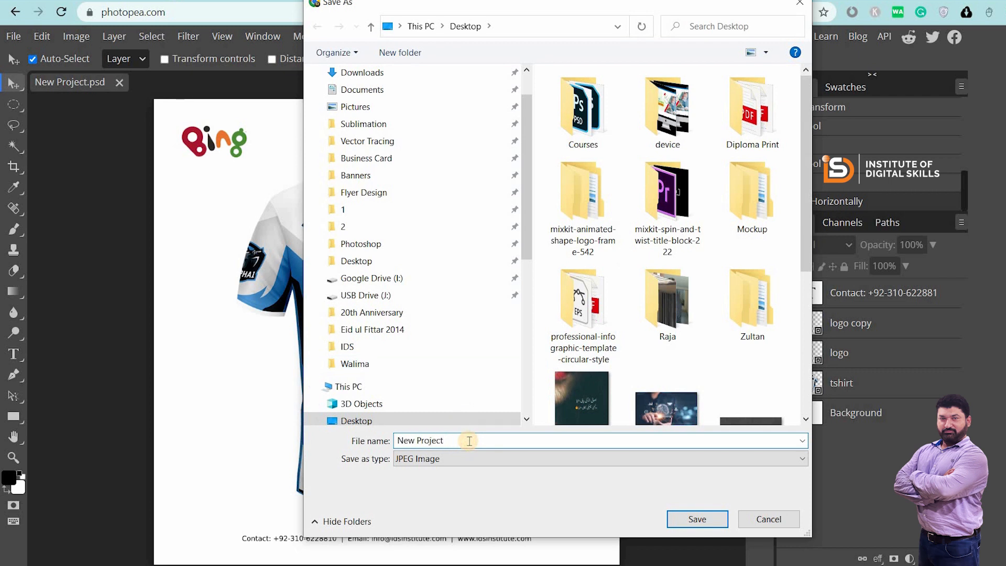
pyautogui.hotkey('ctrl', 'a')
pyautogui.moveTo(483, 5); pyautogui.dragTo(744, 20)
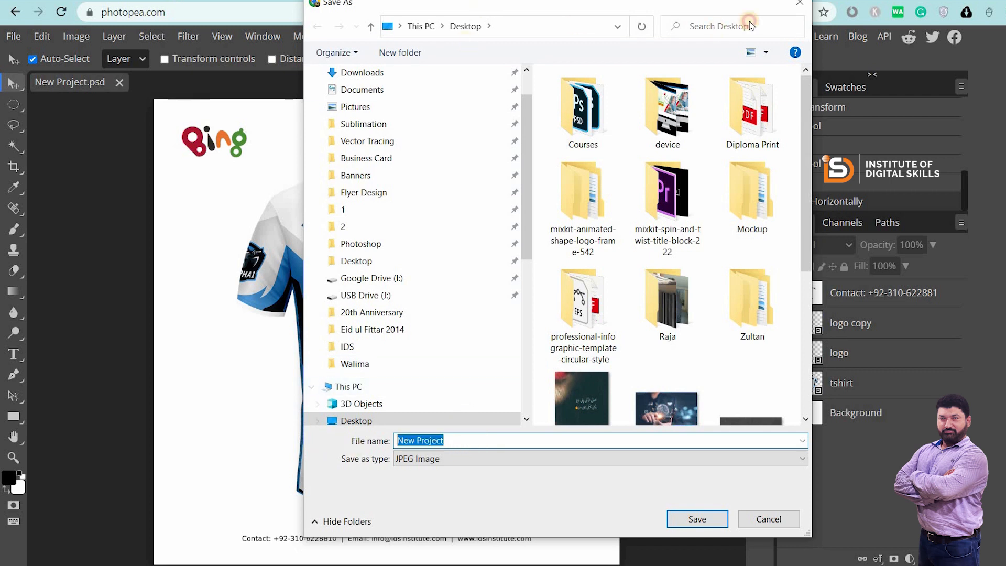
pyautogui.moveTo(731, 60); pyautogui.dragTo(733, 60)
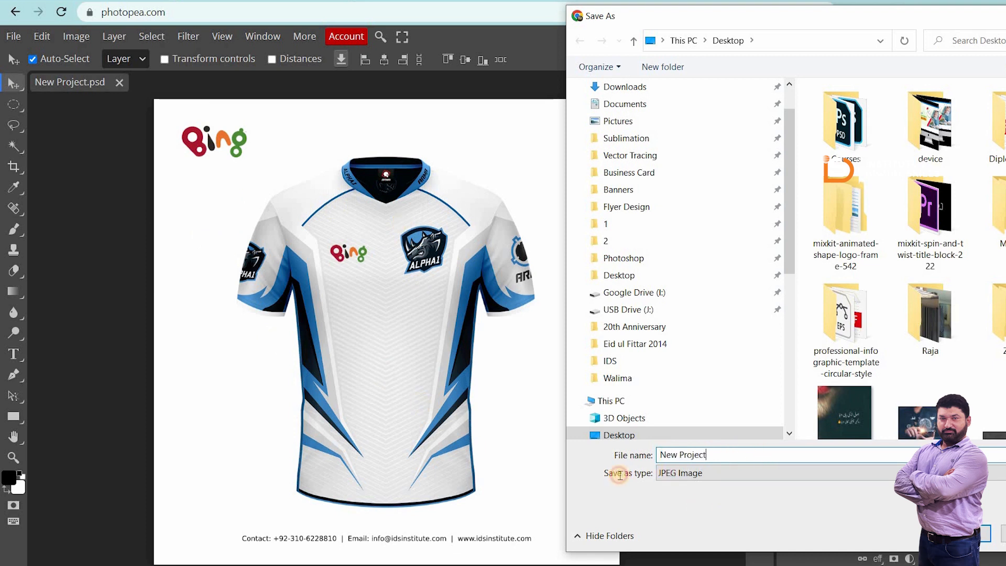
pyautogui.write('bi')
pyautogui.press('BackSpace')
pyautogui.press('BackSpace')
pyautogui.write('tshirt for men')
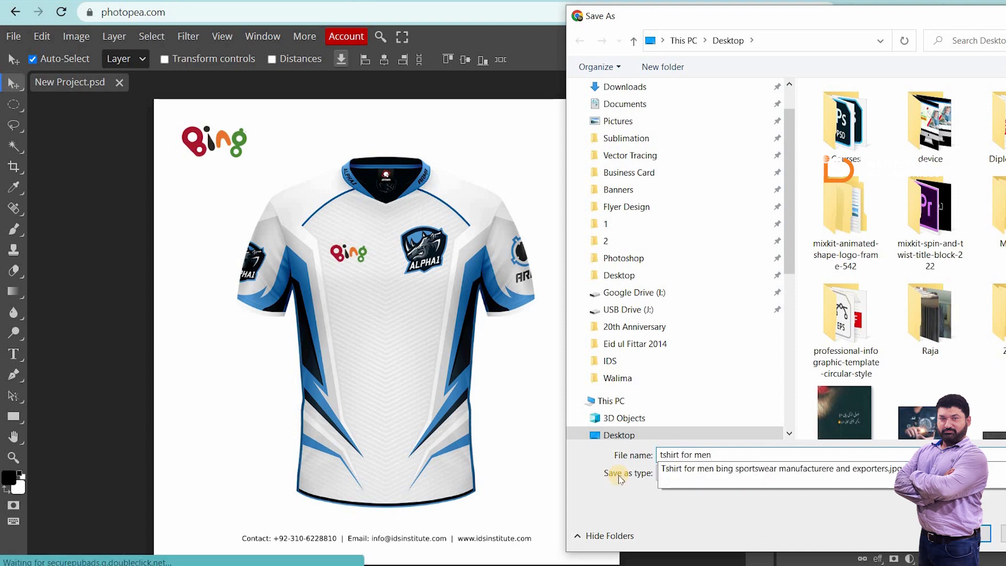
pyautogui.write(' by b')
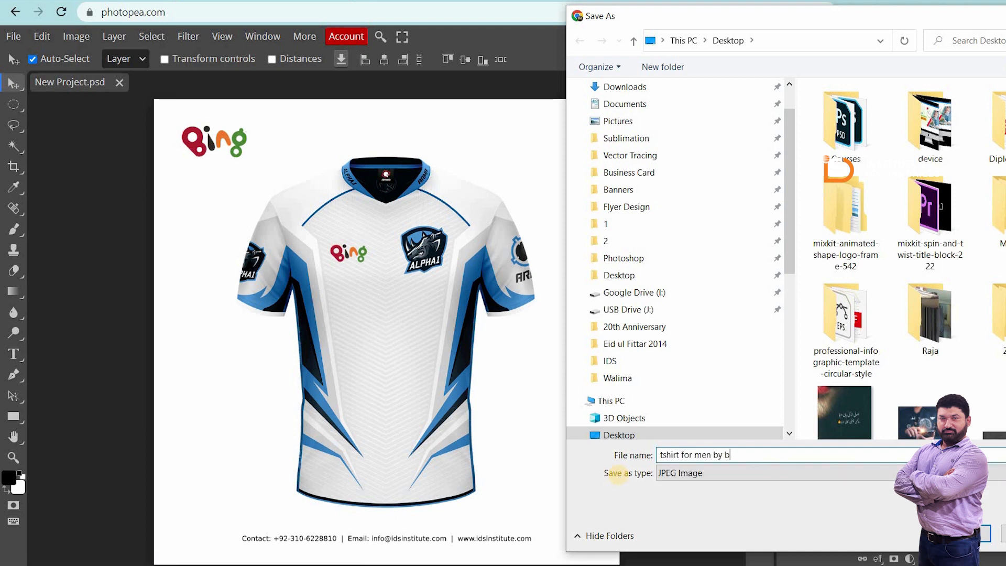
pyautogui.write('ing spors')
pyautogui.write('u')
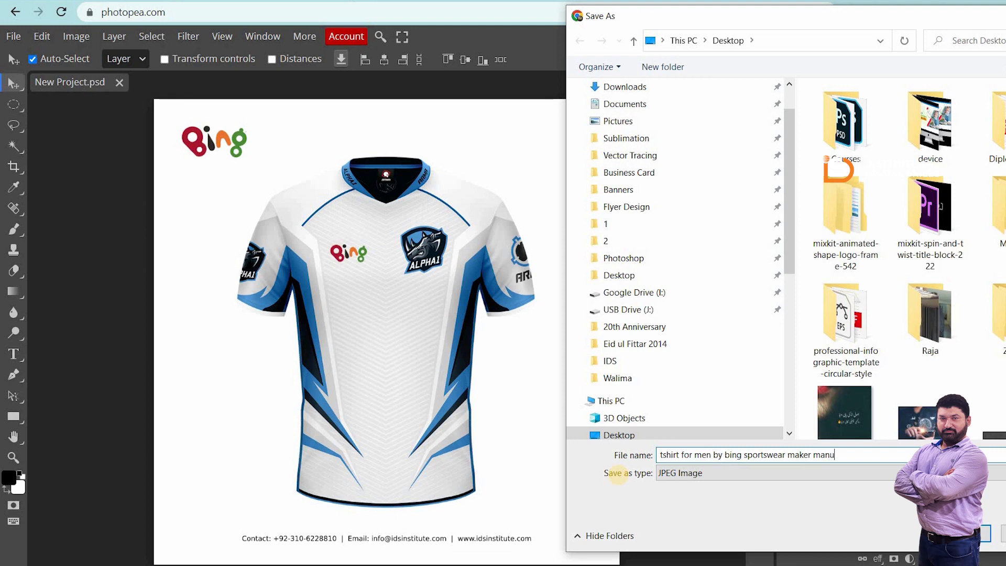
pyautogui.write('facturere')
pyautogui.press('BackSpace')
pyautogui.press('BackSpace')
pyautogui.write('sialkot paksit')
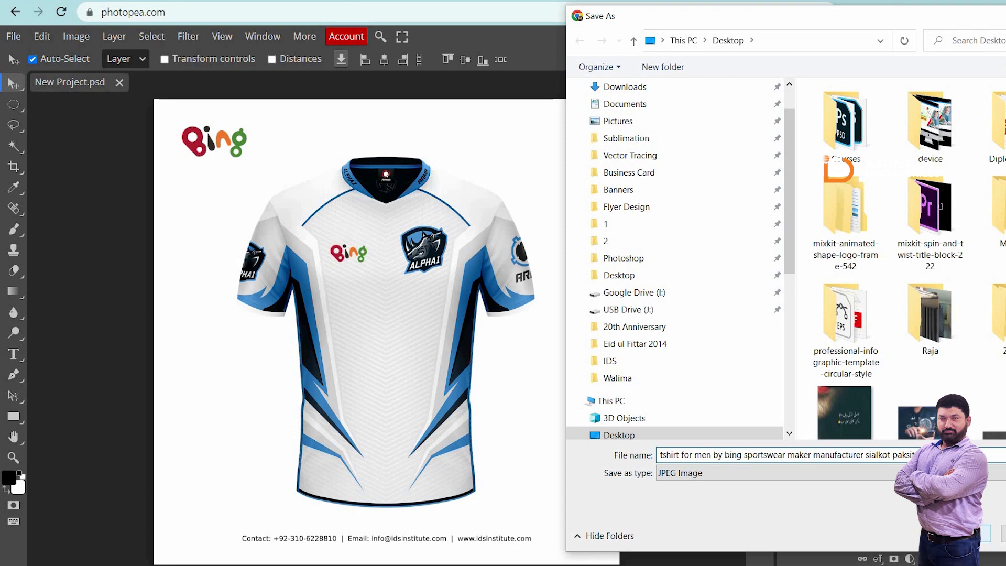
pyautogui.press('Return')
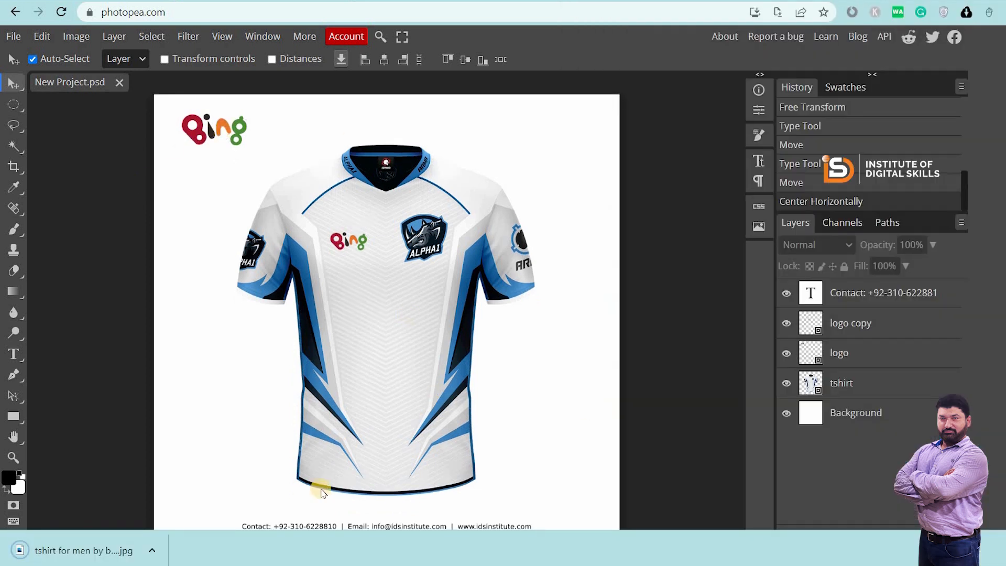
# Open the downloaded JPG from Chrome's download bar to view the finished mockup
pyautogui.click(80, 550)
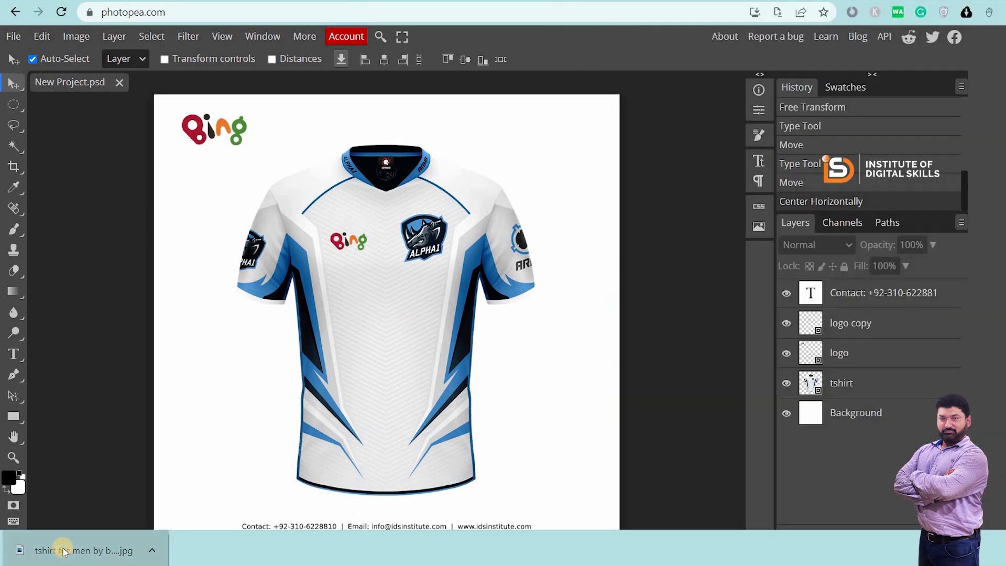